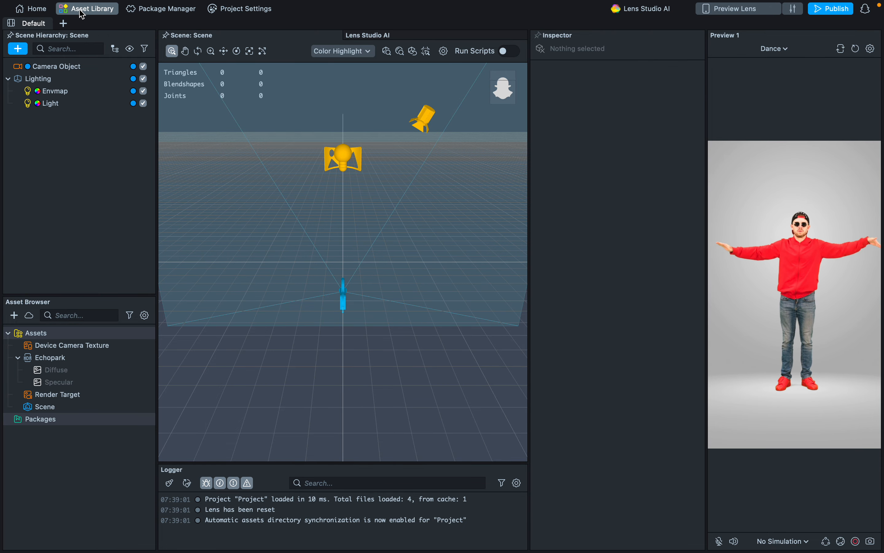
# Search the Asset Library for "dress" and import the Try On Pack - Dress asset into the project.
pyautogui.click(95, 9)
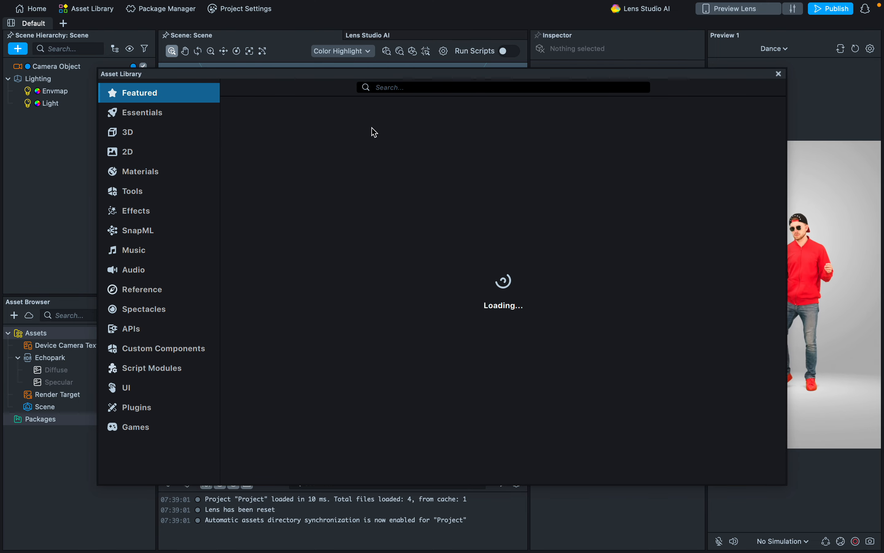
pyautogui.click(419, 88)
pyautogui.write('dress')
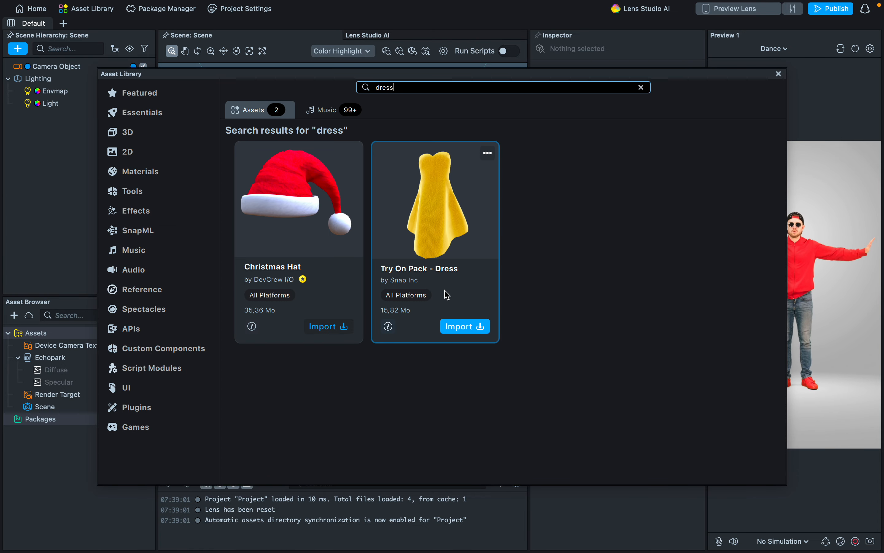
pyautogui.click(471, 328)
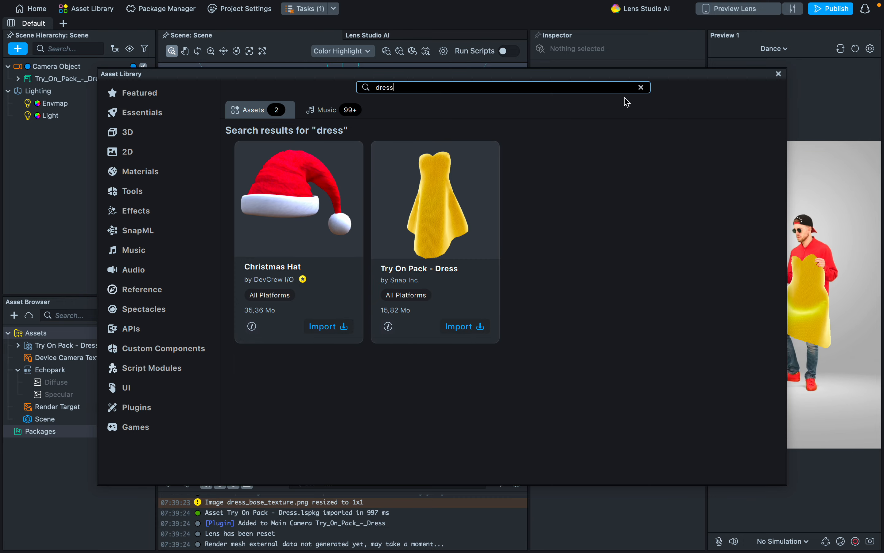
pyautogui.click(779, 74)
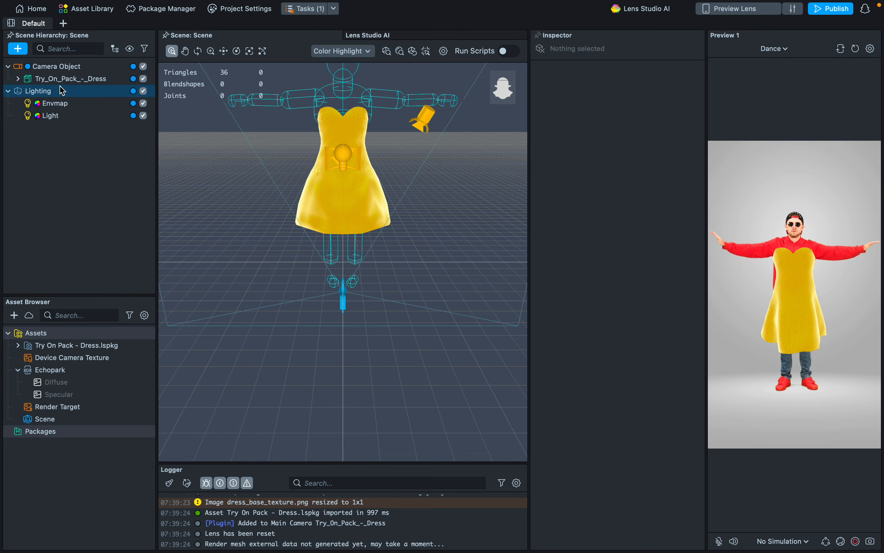
# Select the Dress - LowPoly - Custom Paint [EDIT_ME] object inside the dress pack and widen the hierarchy and Inspector to show its full settings.
pyautogui.click(18, 79)
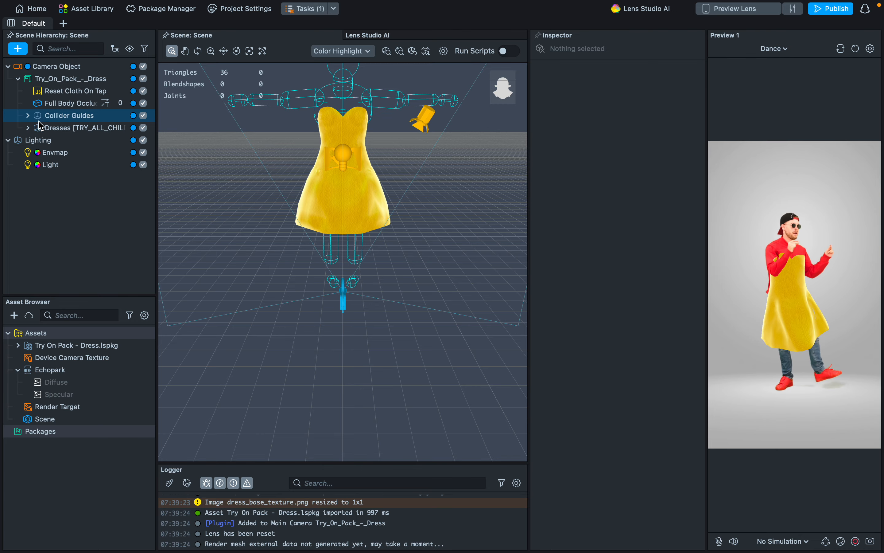
pyautogui.click(27, 128)
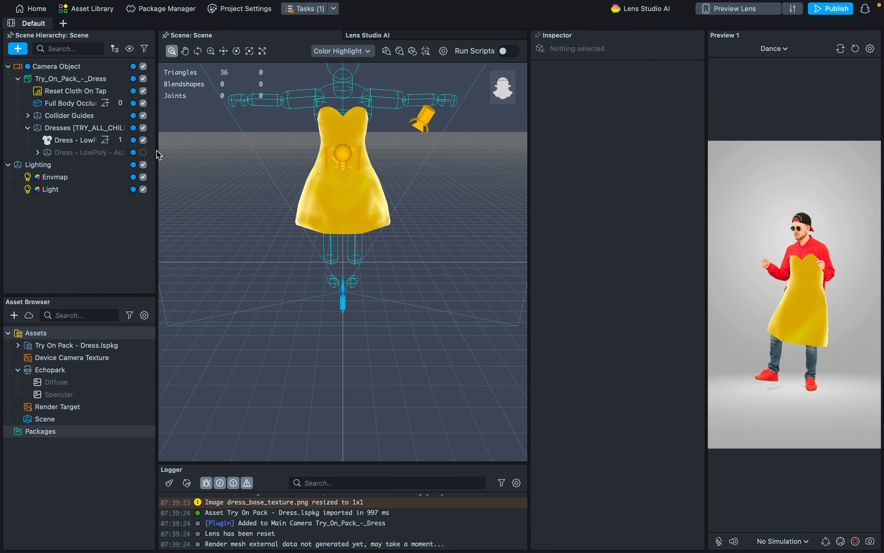
pyautogui.moveTo(157, 155); pyautogui.dragTo(261, 157)
pyautogui.click(175, 142)
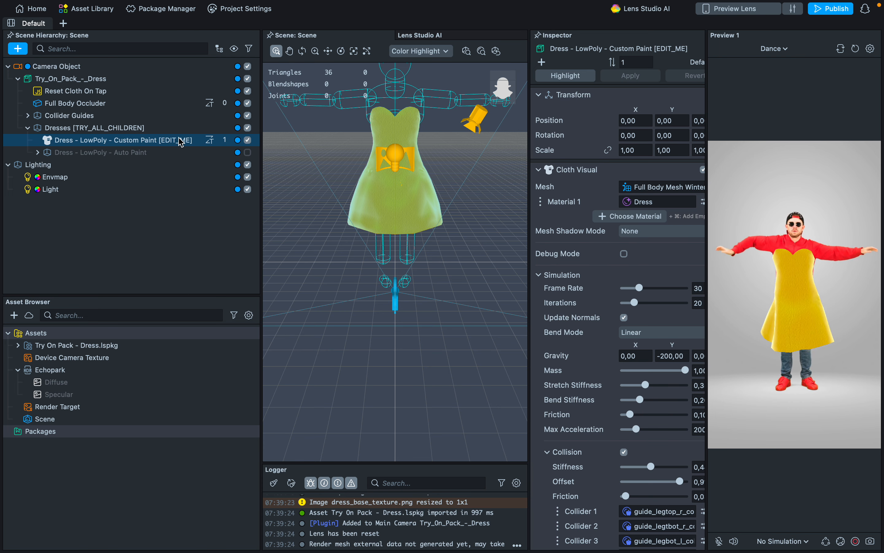
pyautogui.click(99, 143)
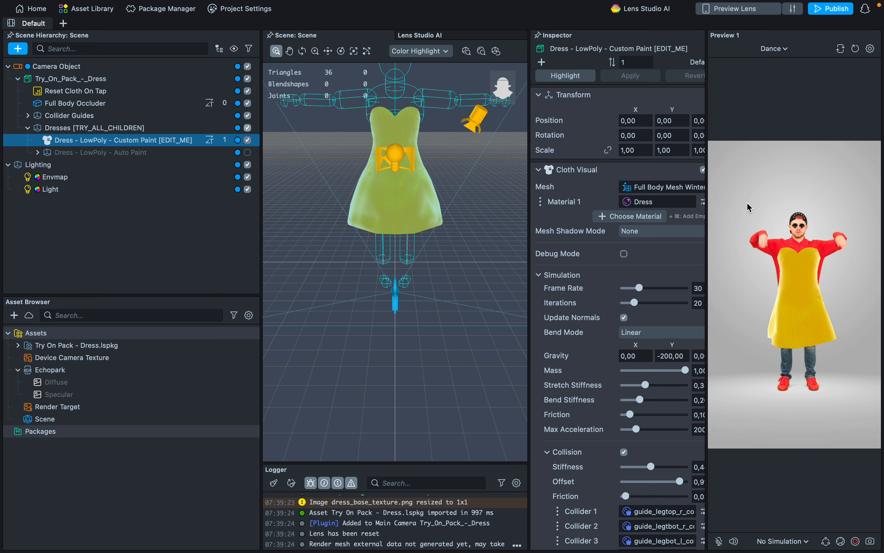
pyautogui.moveTo(529, 217); pyautogui.dragTo(435, 213)
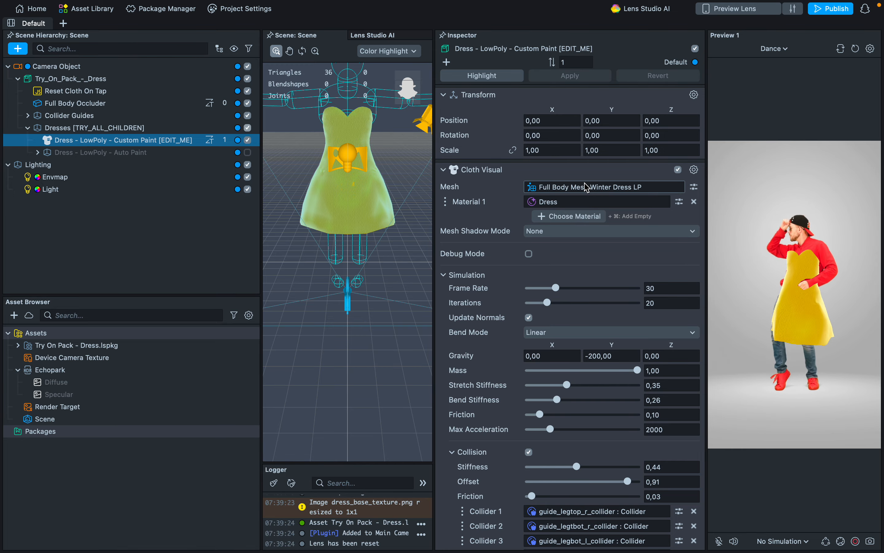
# Inspect the Full Body Mesh Winter Dress LP asset in the dress package, then reselect the Custom Paint dress object.
pyautogui.click(23, 349)
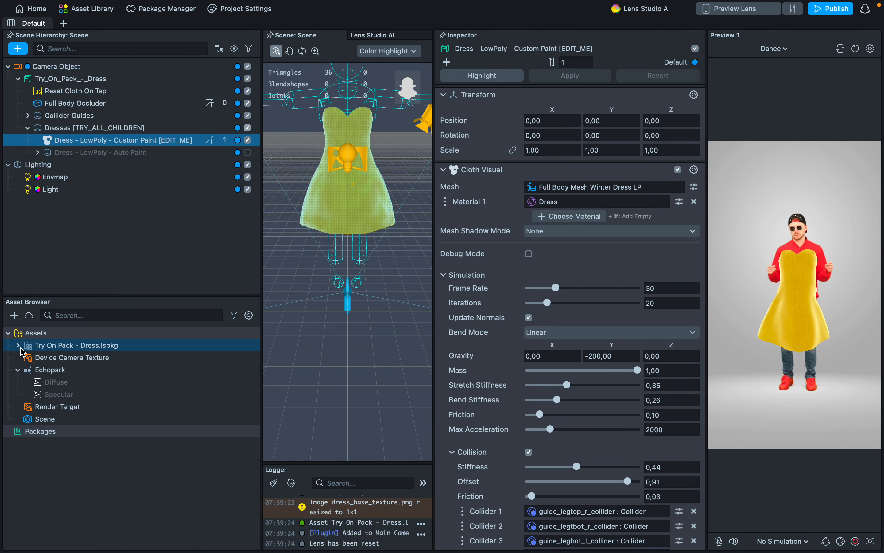
pyautogui.click(18, 346)
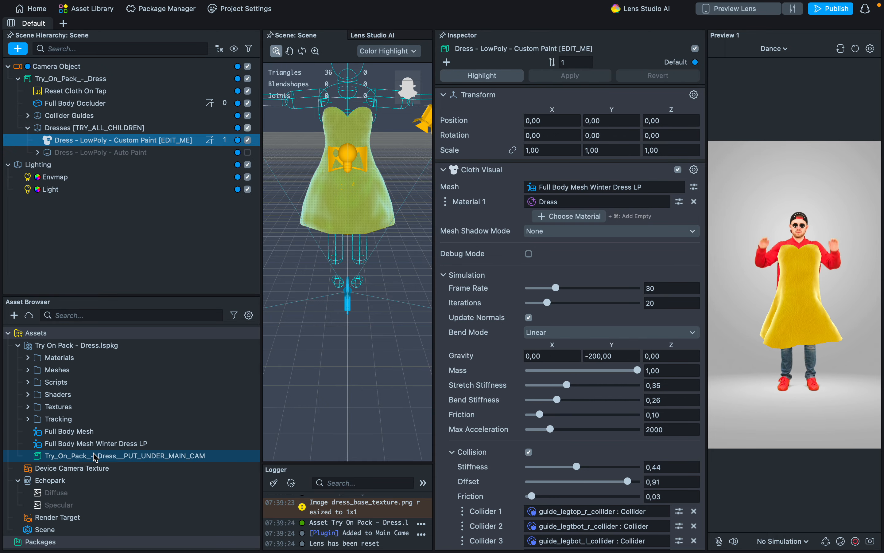
pyautogui.click(125, 444)
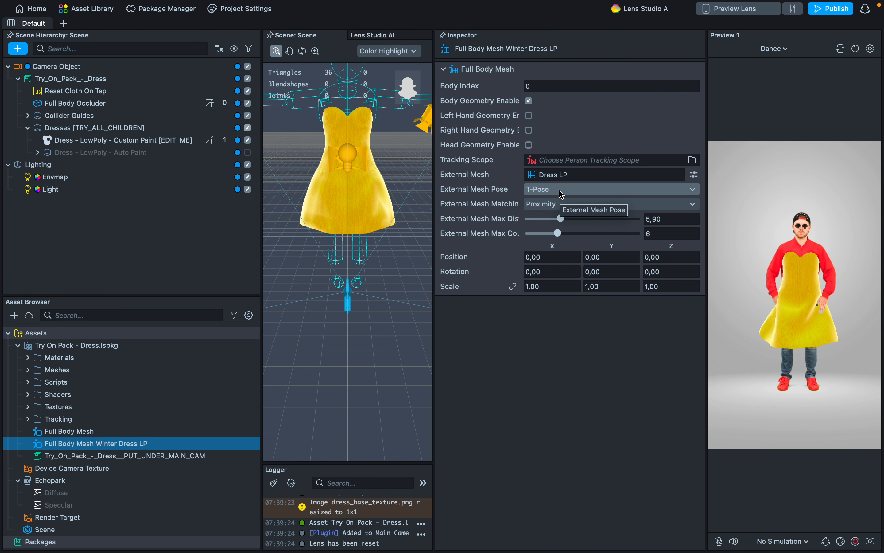
pyautogui.click(157, 141)
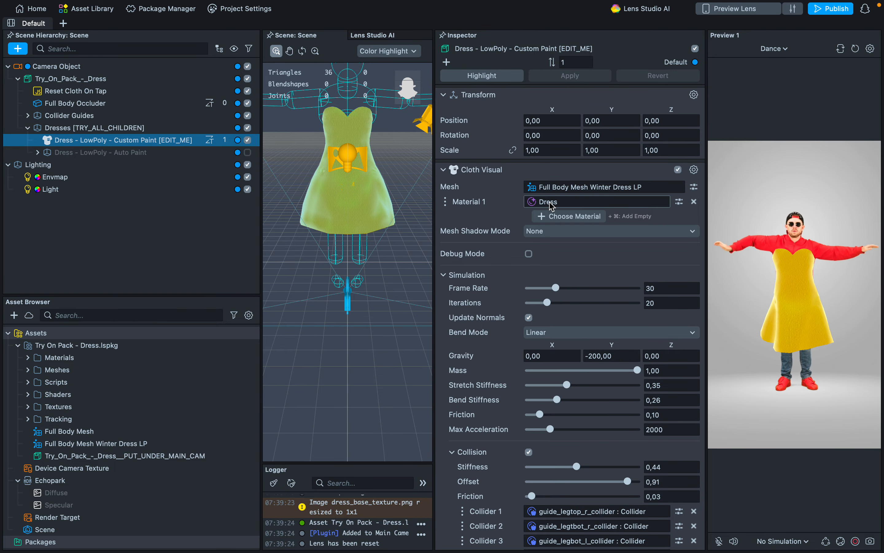
# Switch to Style3D and start an FBX export of the garment named Grief_Dress_Milla2 in the Downloads folder.
pyautogui.moveTo(567, 550)
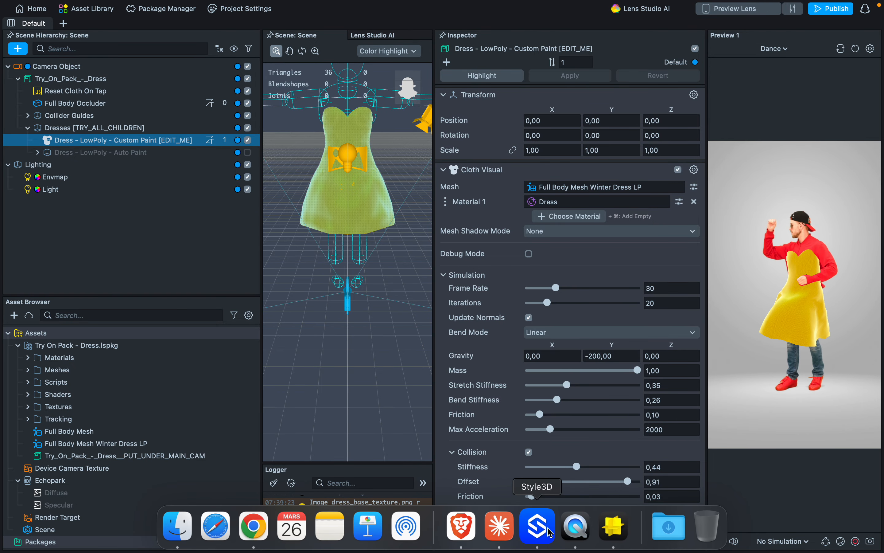
pyautogui.click(537, 528)
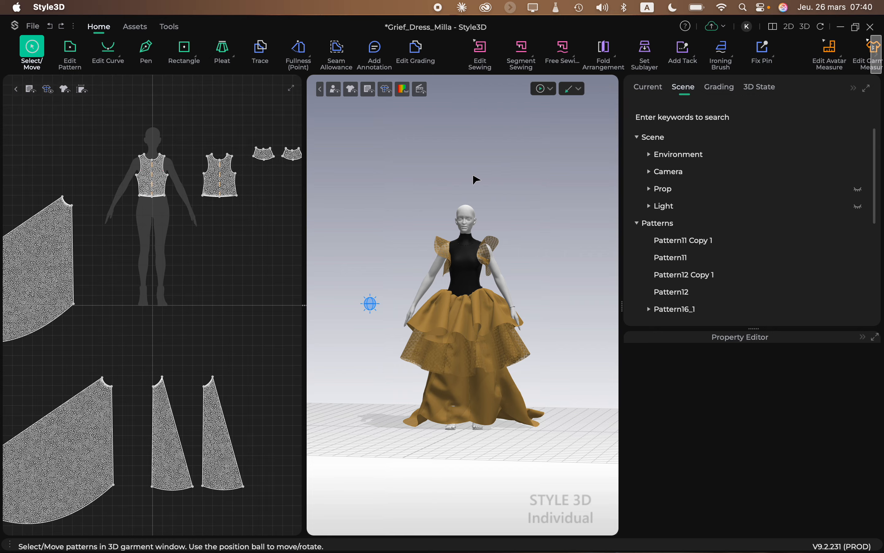
pyautogui.click(33, 26)
pyautogui.moveTo(78, 183)
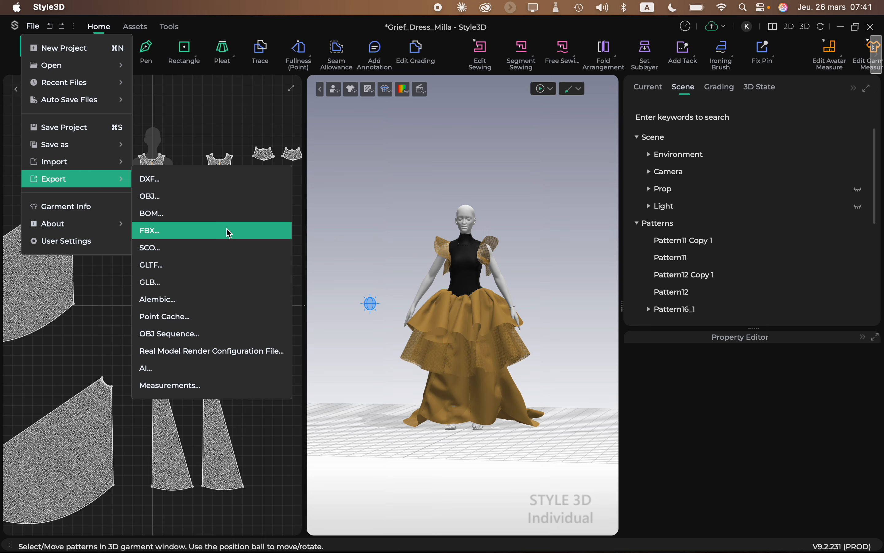
pyautogui.click(173, 234)
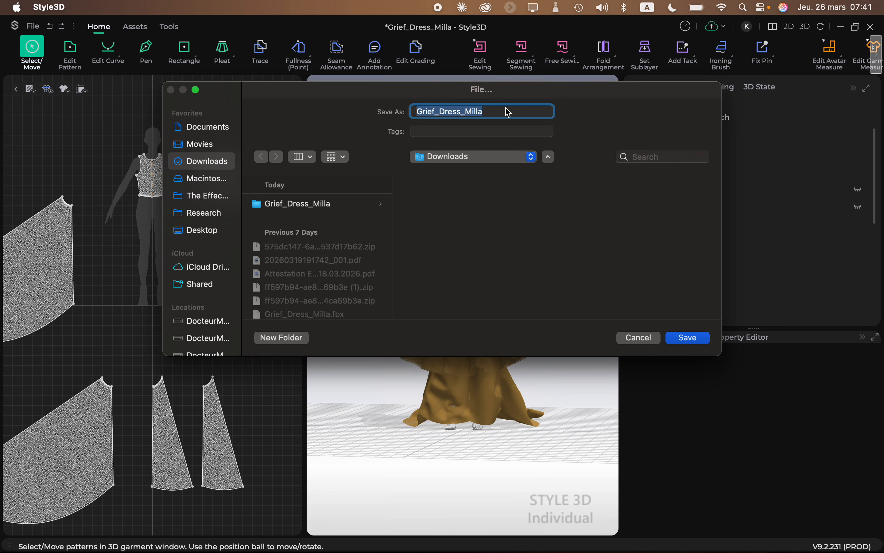
pyautogui.click(500, 114)
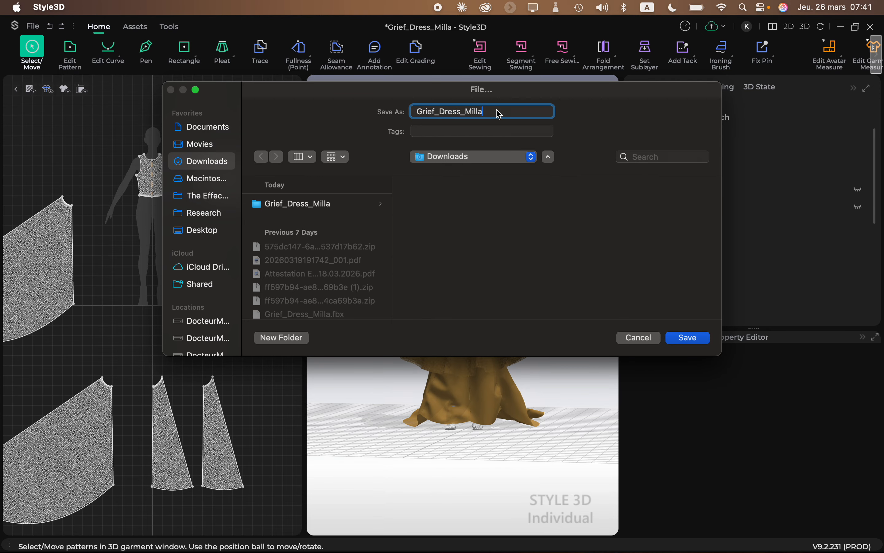
pyautogui.click(694, 337)
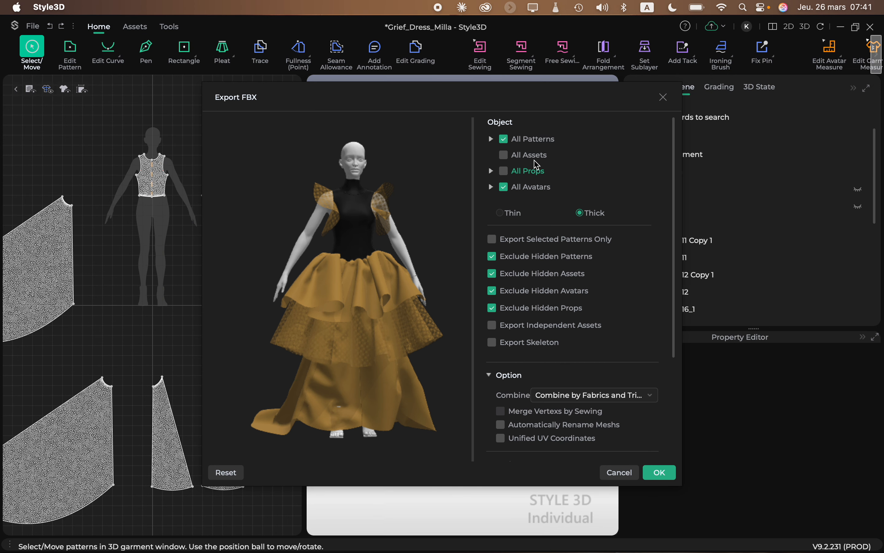
# Export the FBX without avatars, using Thin garments and meshes combined by fabrics and trims.
pyautogui.click(505, 188)
pyautogui.click(506, 188)
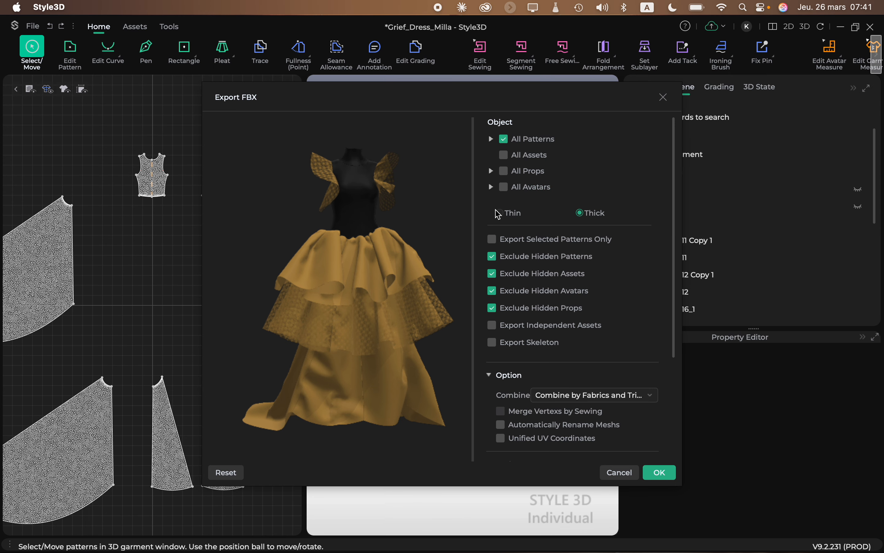
pyautogui.click(506, 214)
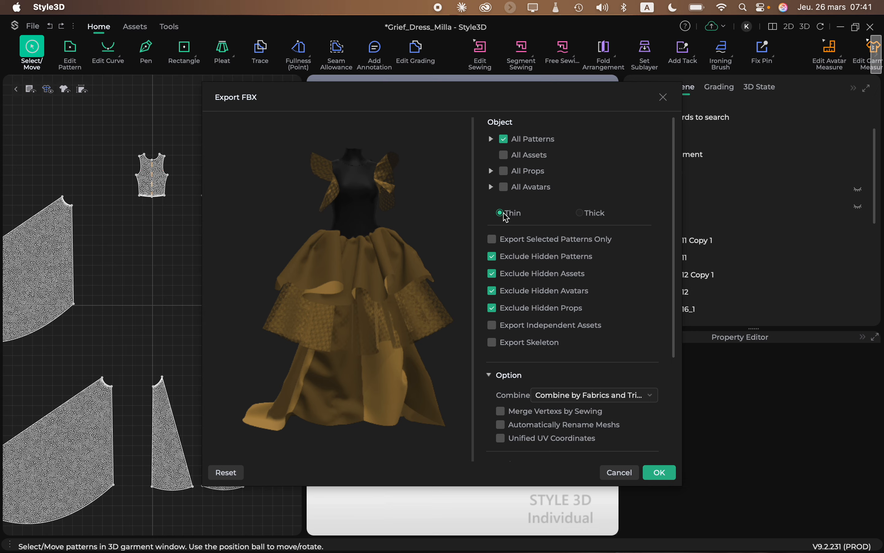
pyautogui.scroll(-5, 551, 277)
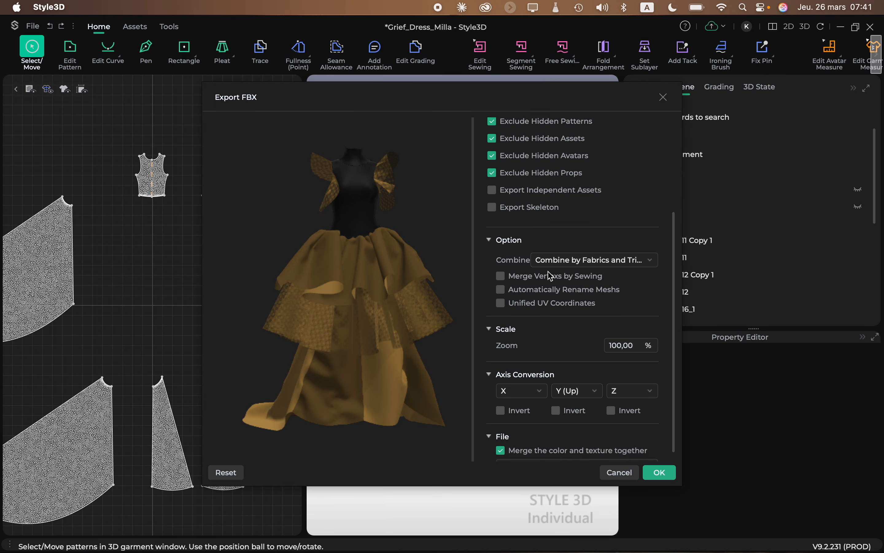
pyautogui.scroll(-1, 552, 276)
pyautogui.click(634, 252)
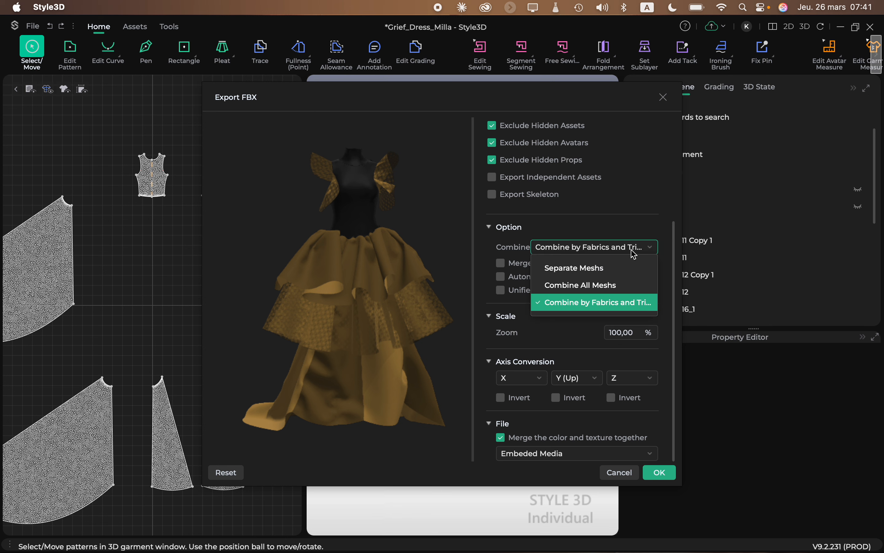
pyautogui.click(633, 308)
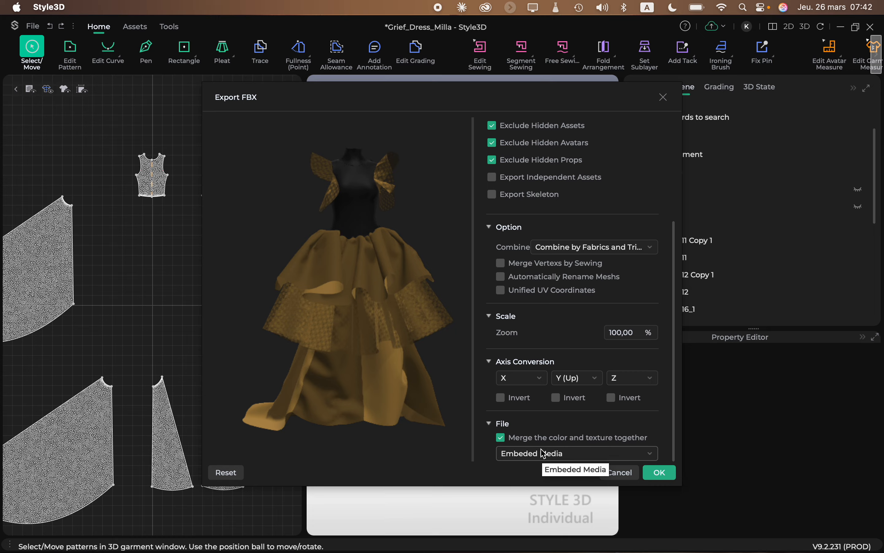
pyautogui.click(671, 475)
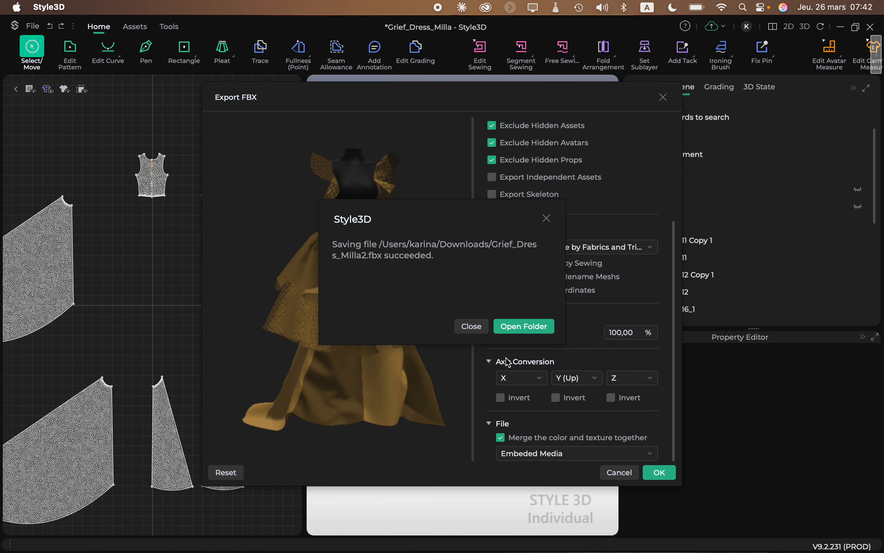
pyautogui.click(473, 326)
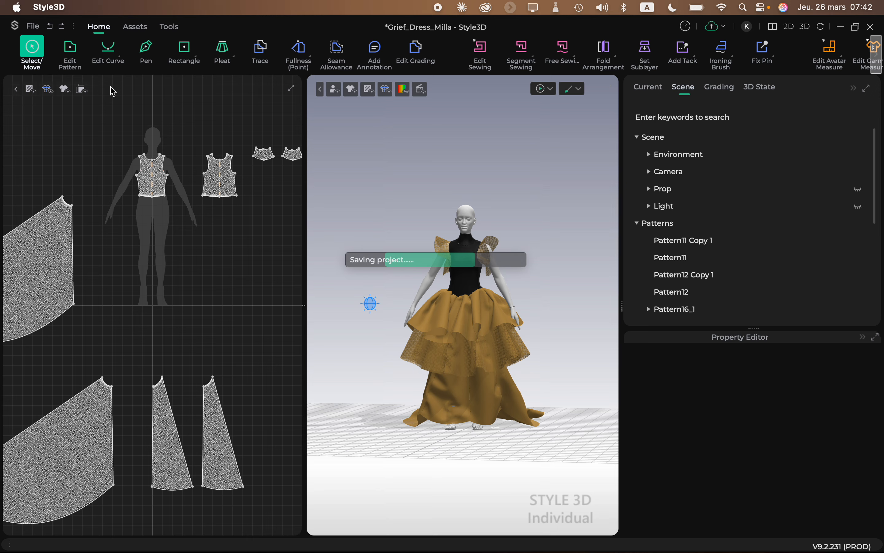
# Start a GLTF export of the garment named Grief_Dress_Milla2 in the Documents folder.
pyautogui.click(32, 26)
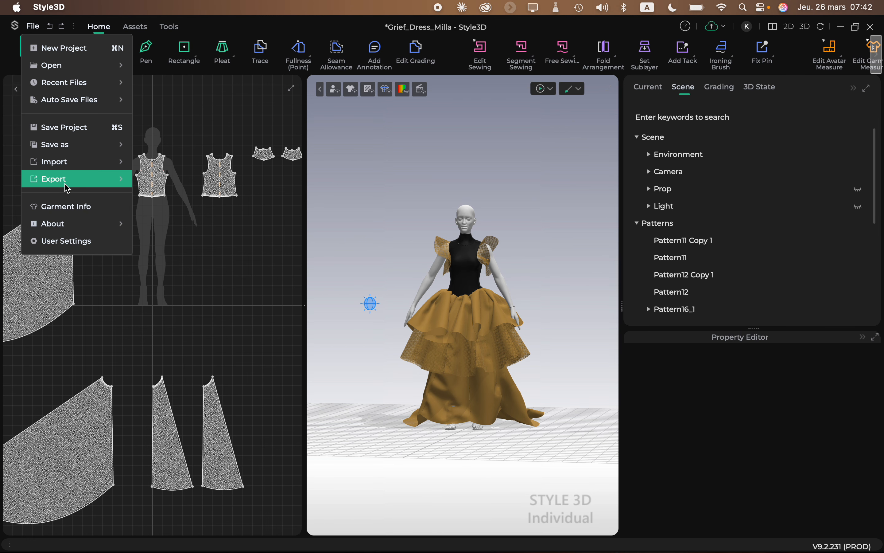
pyautogui.moveTo(65, 184)
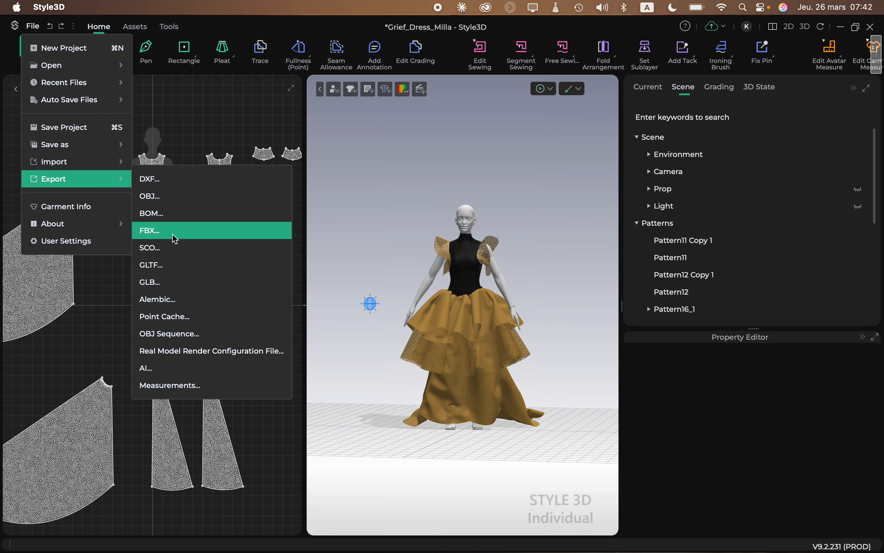
pyautogui.click(189, 270)
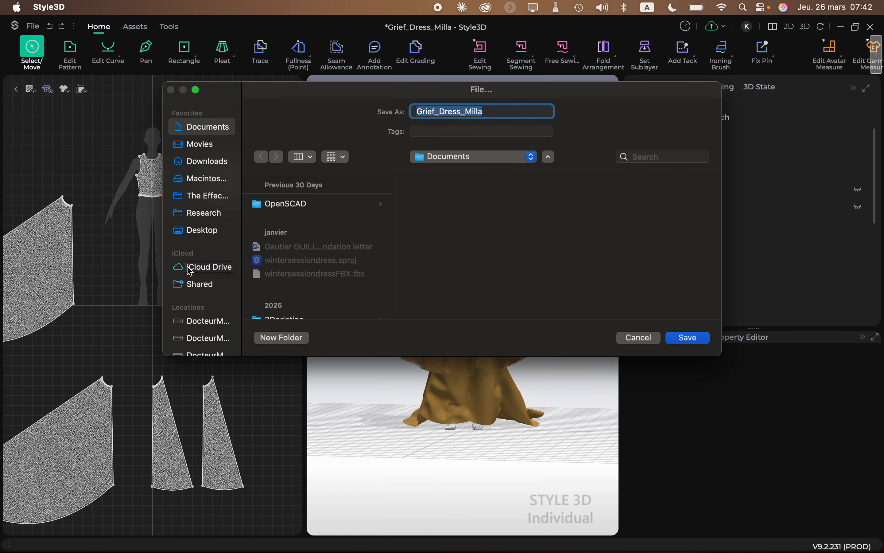
pyautogui.click(496, 114)
pyautogui.write('2')
pyautogui.click(702, 338)
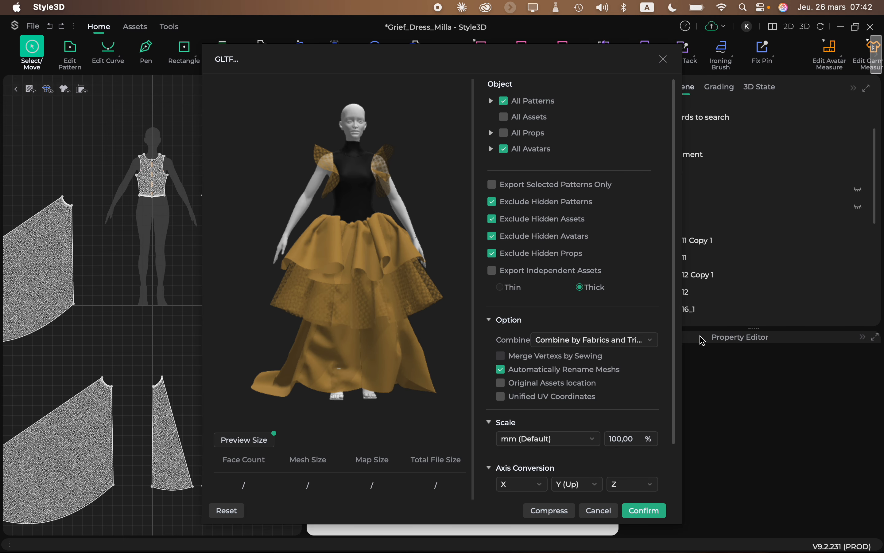
# Leave all avatars out of the GLTF export and use Thin garments with meshes combined by fabrics and trims.
pyautogui.click(504, 150)
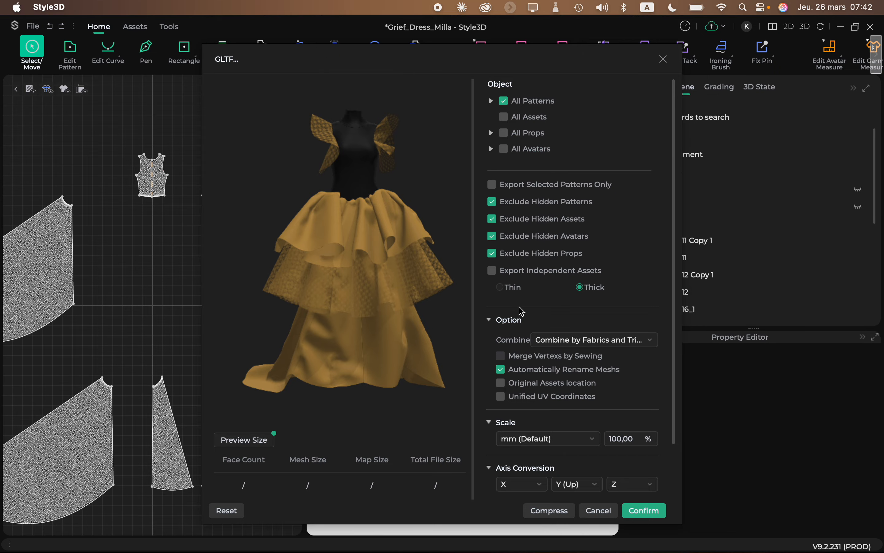
pyautogui.scroll(-3, 567, 347)
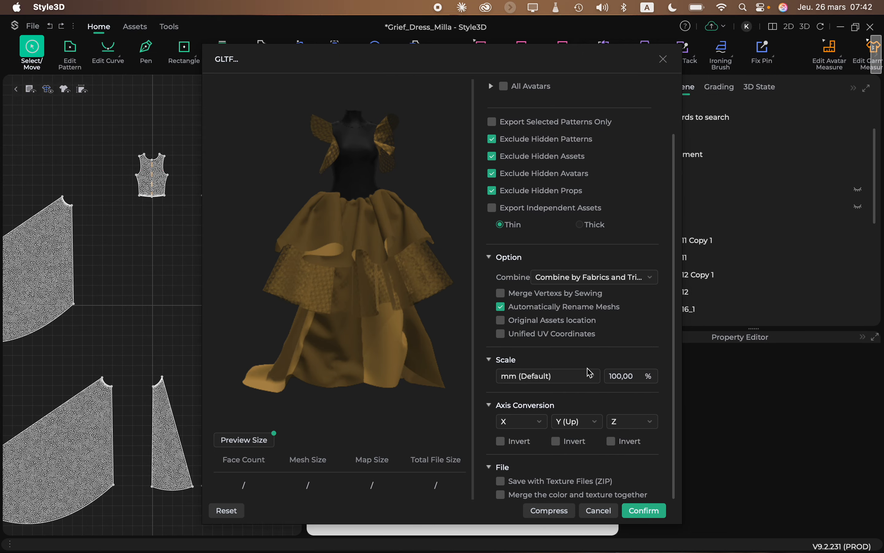
pyautogui.click(627, 278)
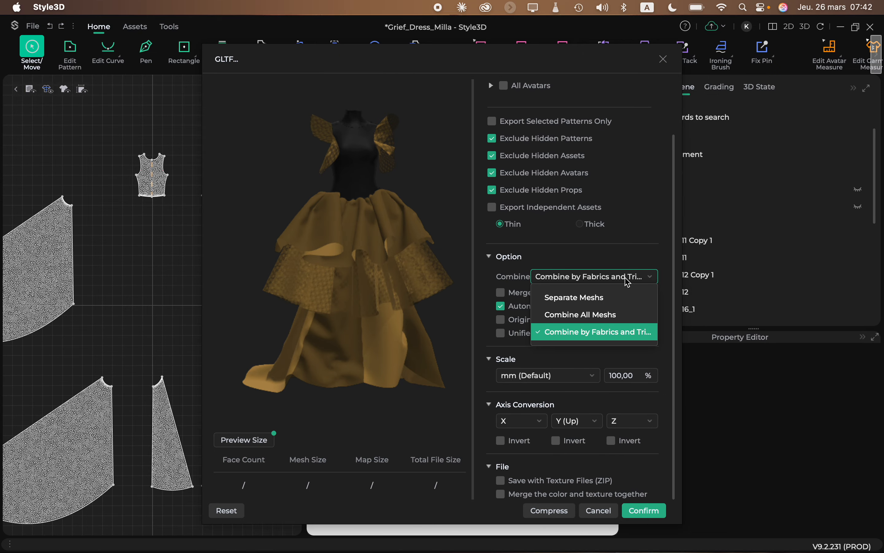
pyautogui.click(617, 339)
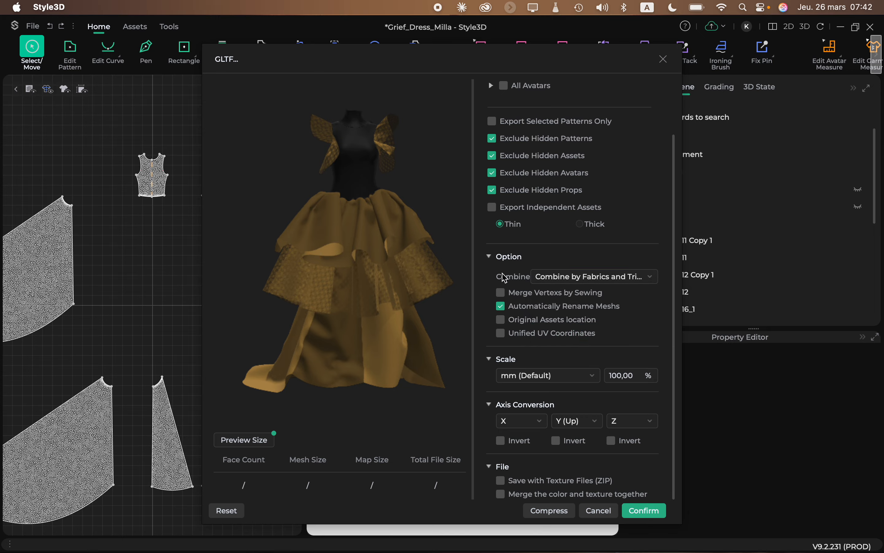
pyautogui.click(502, 307)
# Set the GLTF export scale to cm, run the export and dismiss the save message.
pyautogui.click(586, 376)
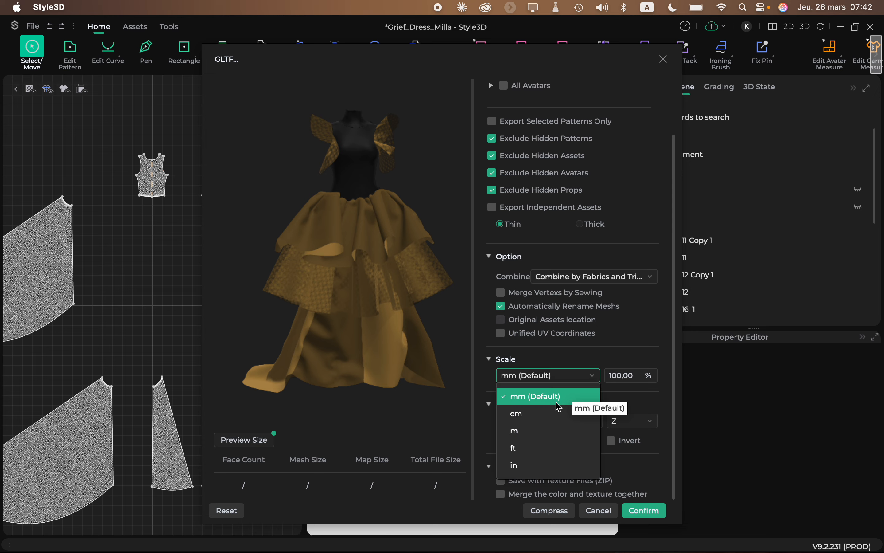
pyautogui.click(547, 421)
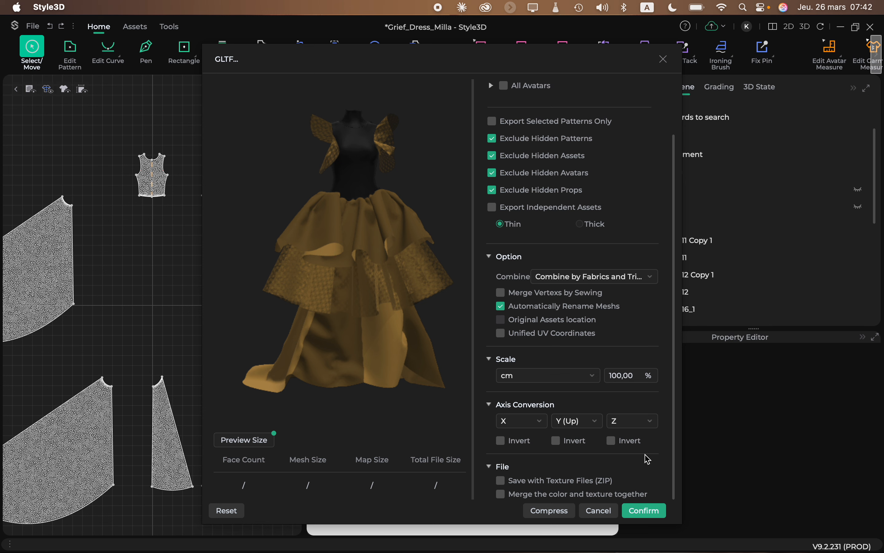
pyautogui.click(647, 514)
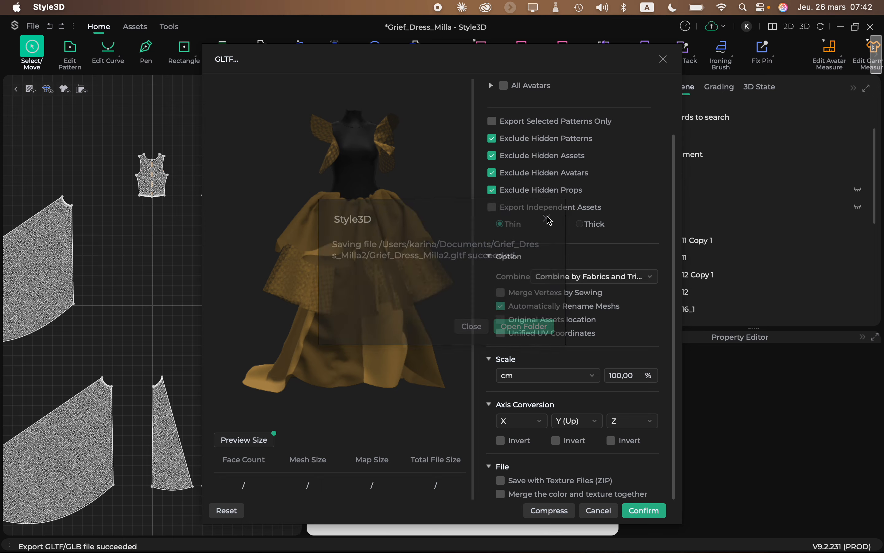
pyautogui.click(547, 219)
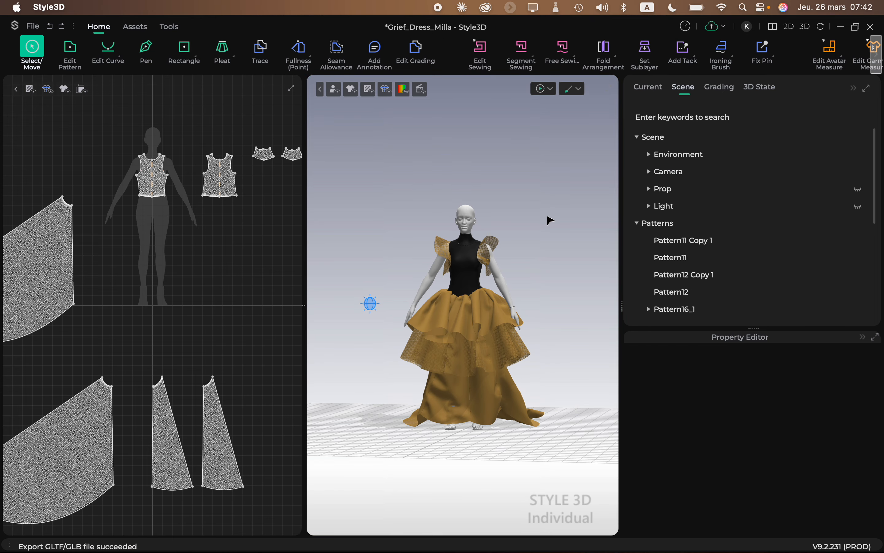
# Switch to Lens Studio and import Grief_Dress_Milla.fbx from the Downloads folder with the default FBX importer settings.
pyautogui.moveTo(576, 541)
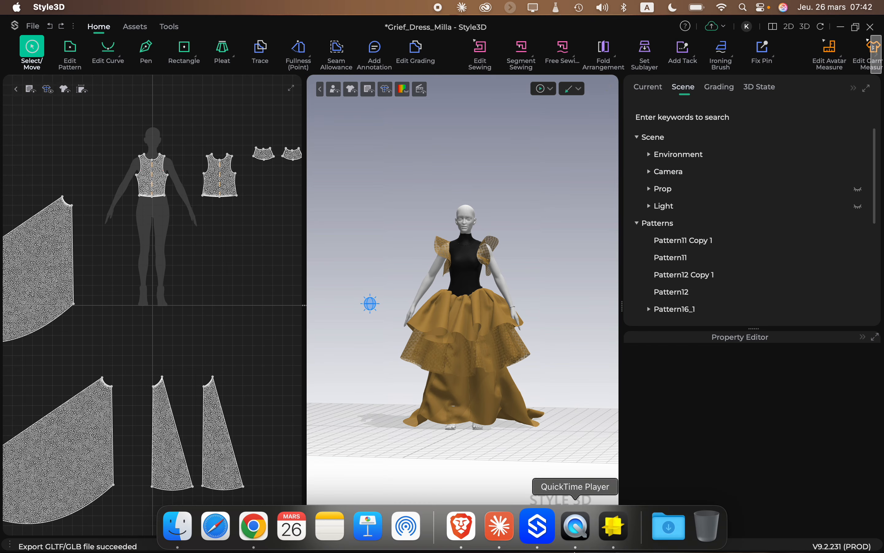
pyautogui.click(615, 526)
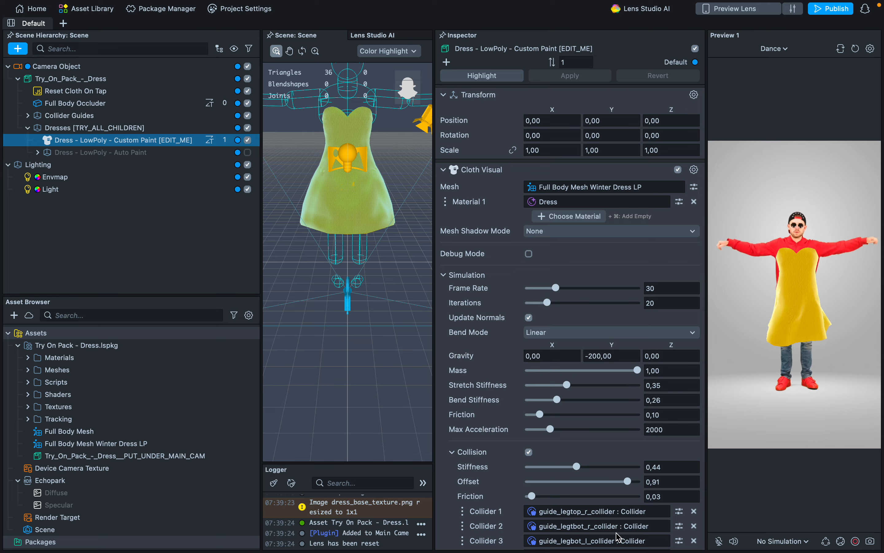
pyautogui.click(10, 336)
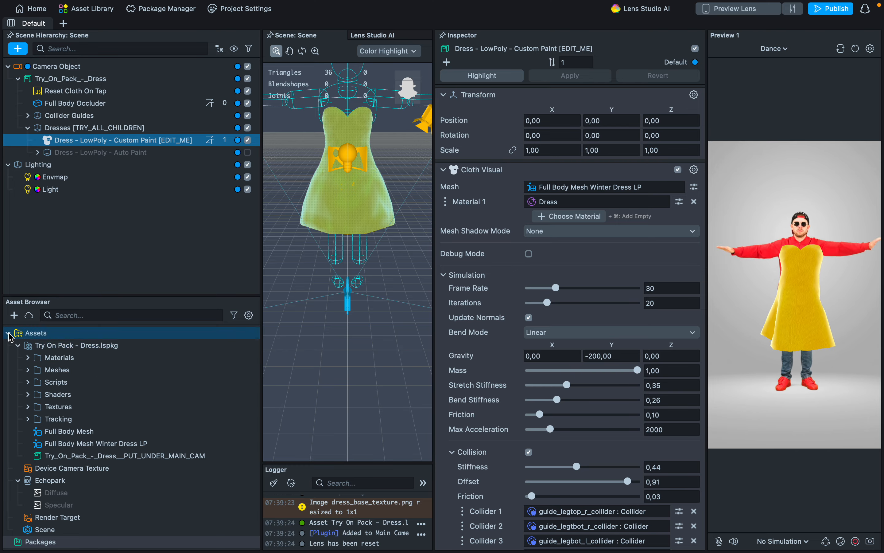
pyautogui.click(8, 334)
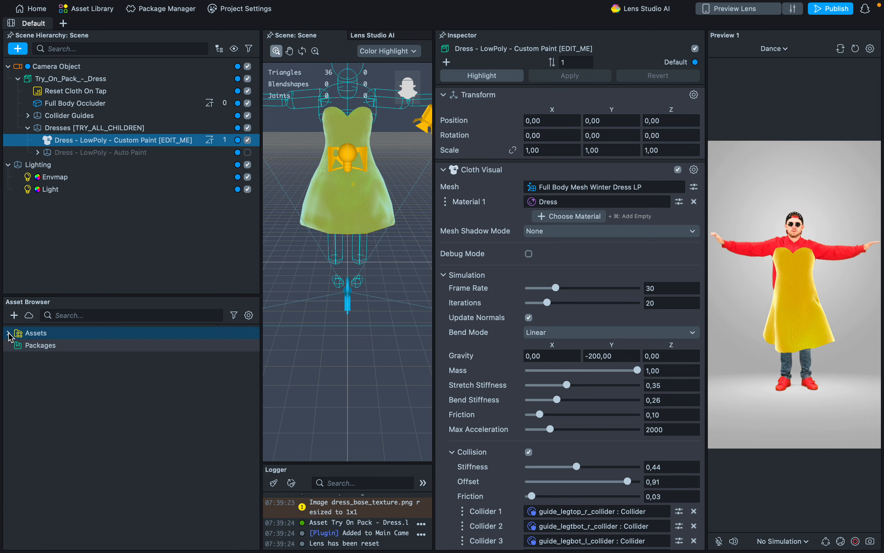
pyautogui.click(14, 315)
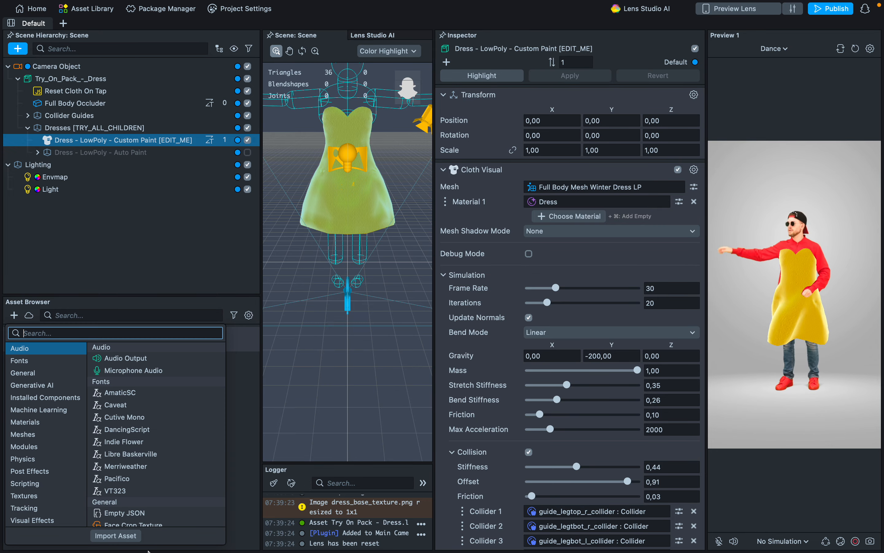
pyautogui.click(113, 541)
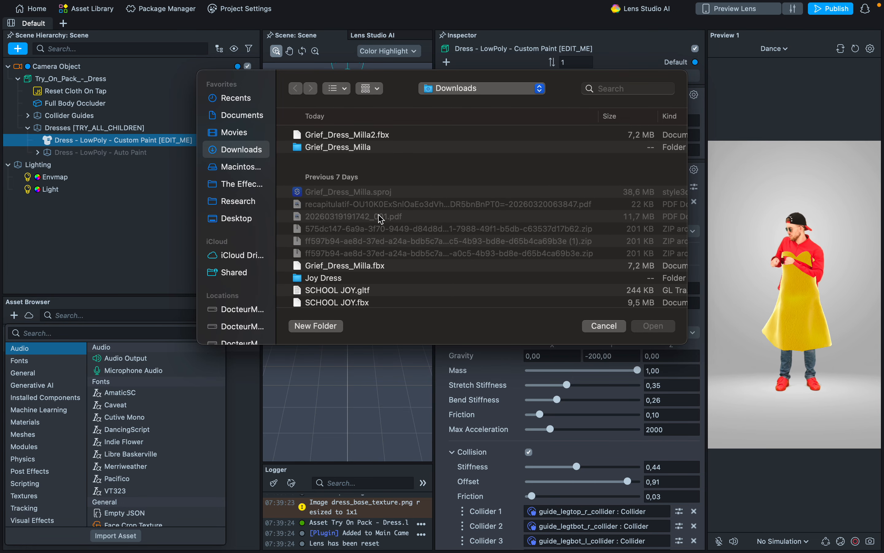
pyautogui.doubleClick(343, 267)
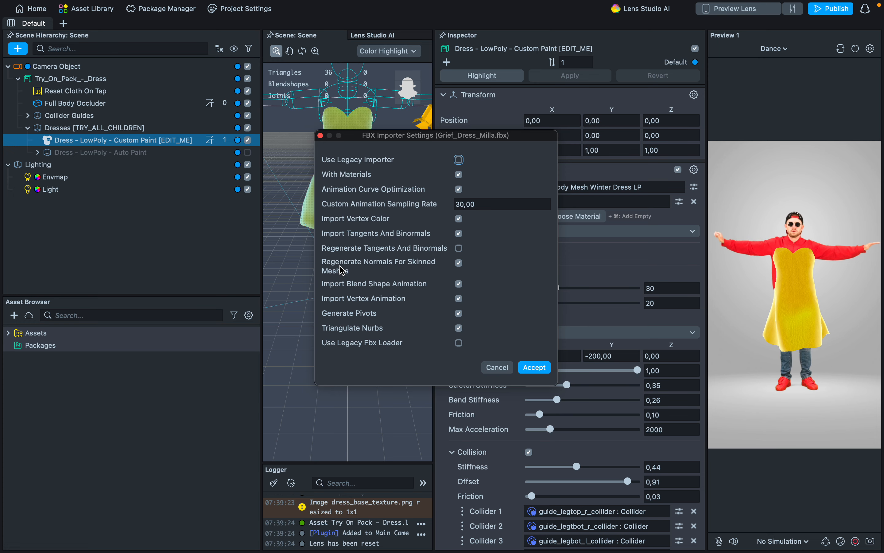
pyautogui.click(539, 368)
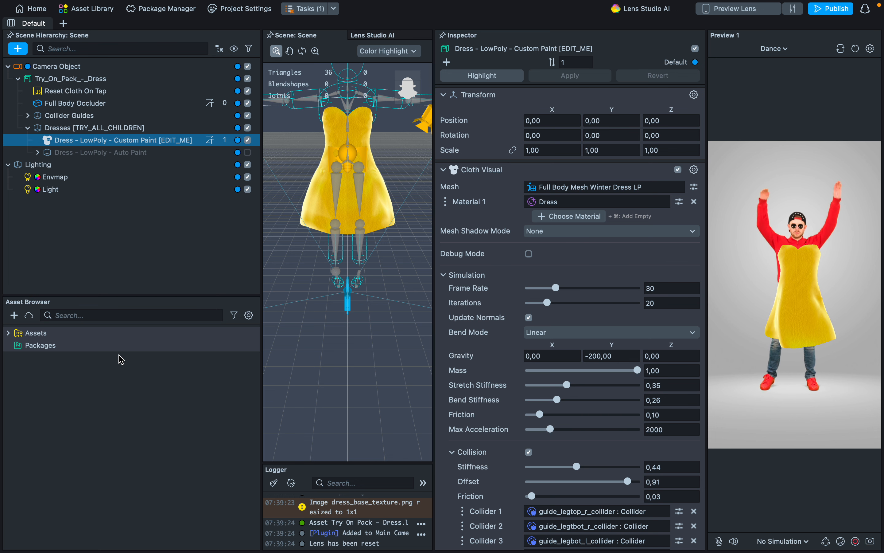
# Collapse the Try On Pack - Dress package, then select the imported Grief_Dress_Milla asset and expand its contents.
pyautogui.click(100, 419)
pyautogui.click(8, 333)
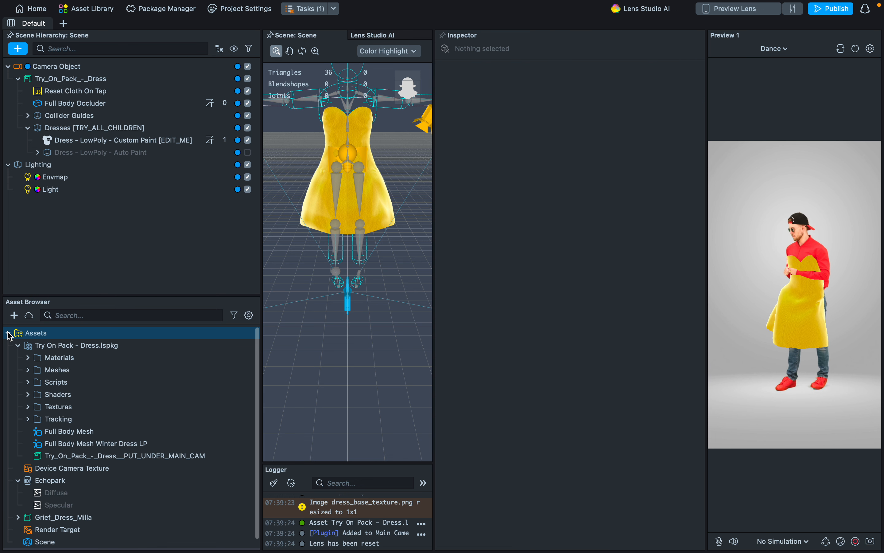
pyautogui.click(17, 345)
pyautogui.click(24, 357)
pyautogui.click(88, 418)
pyautogui.click(97, 410)
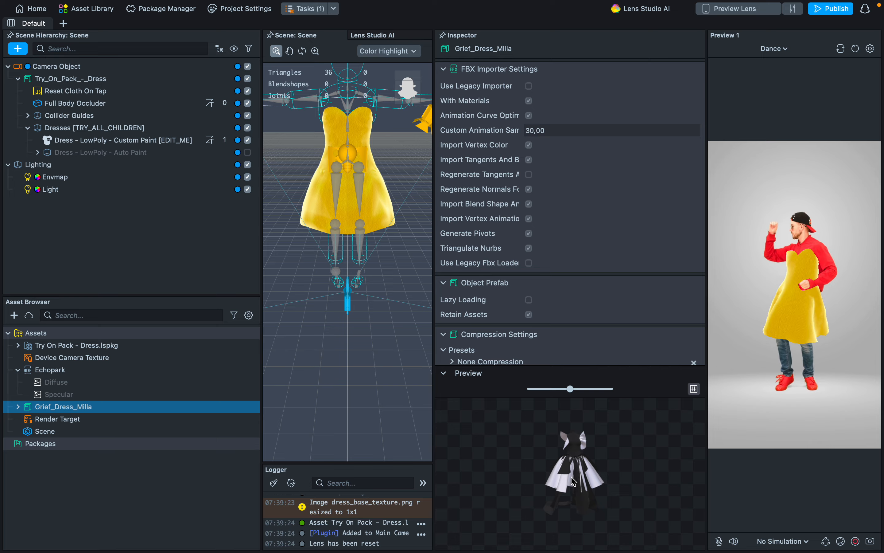
pyautogui.click(19, 406)
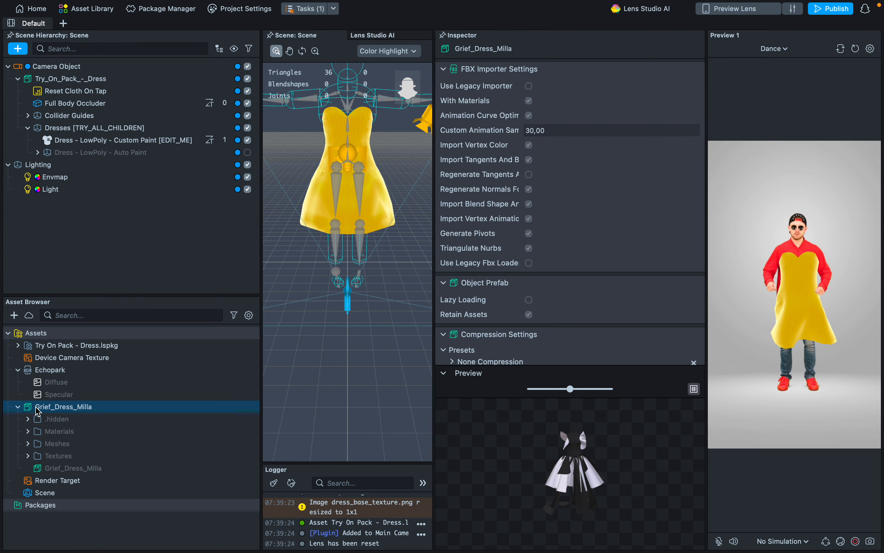
# Compare the Polyester_Lace-1 and TR_2-2 meshes inside the imported Grief_Dress_Milla asset.
pyautogui.click(27, 444)
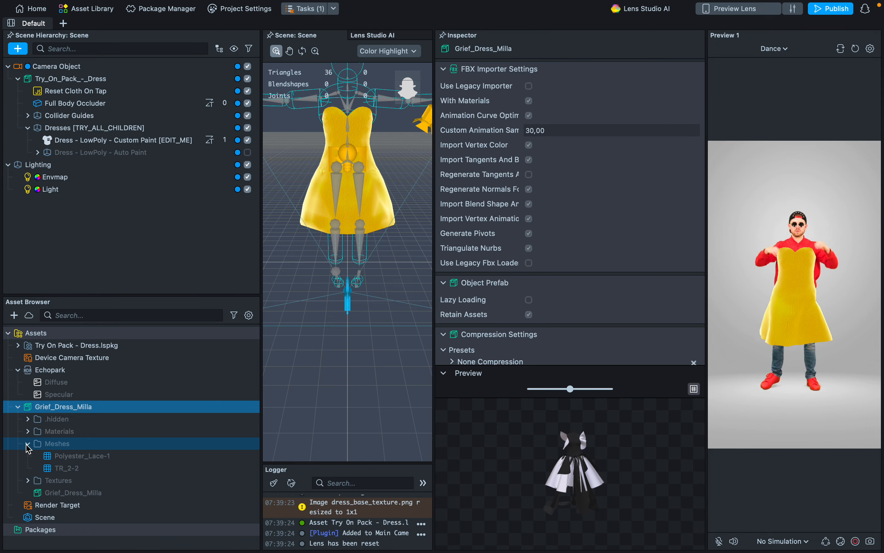
pyautogui.click(66, 456)
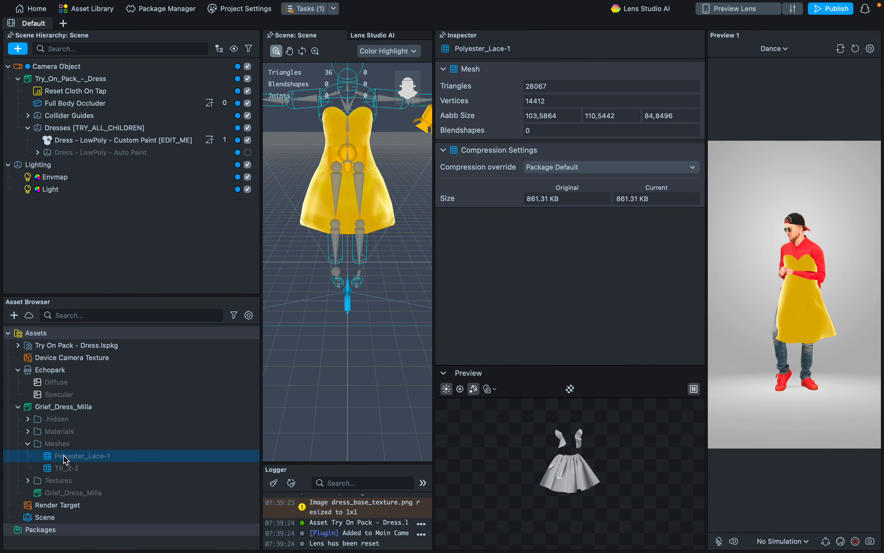
pyautogui.click(66, 469)
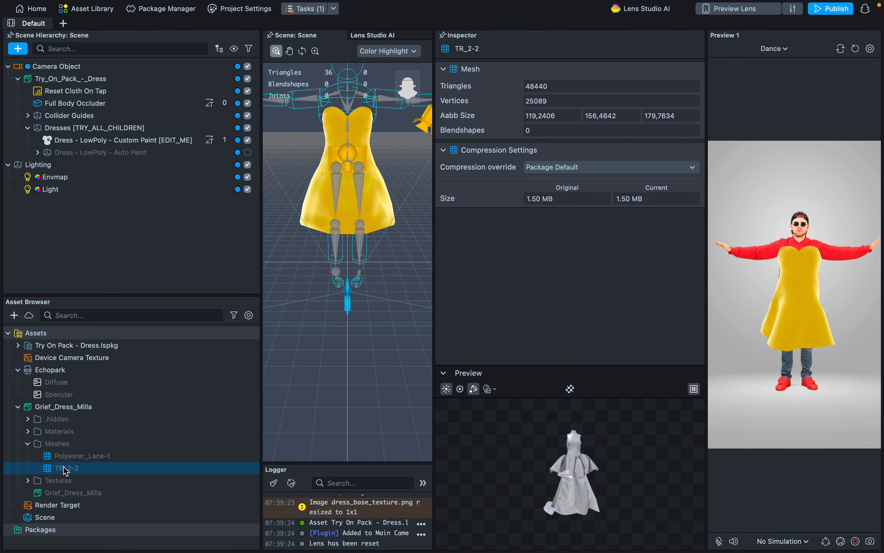
pyautogui.keyDown('shift'); pyautogui.click(64, 457); pyautogui.keyUp('shift')
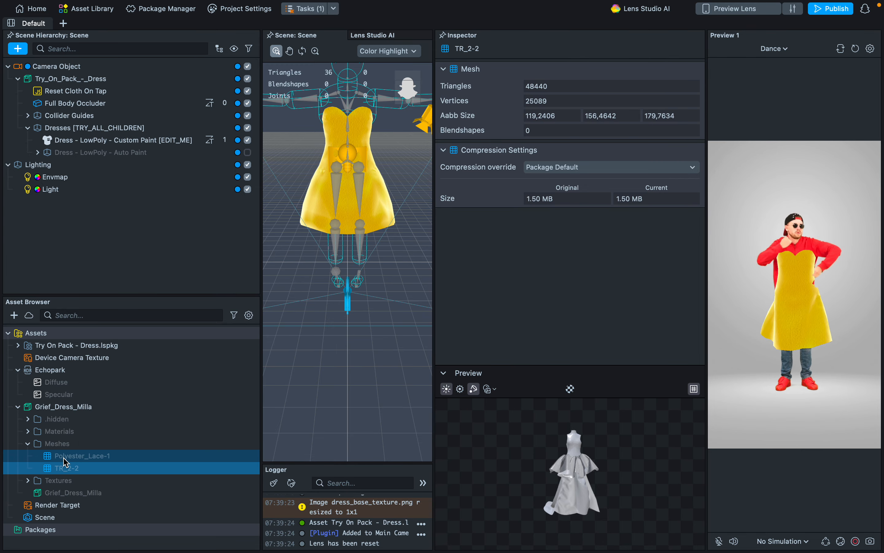
pyautogui.click(64, 457)
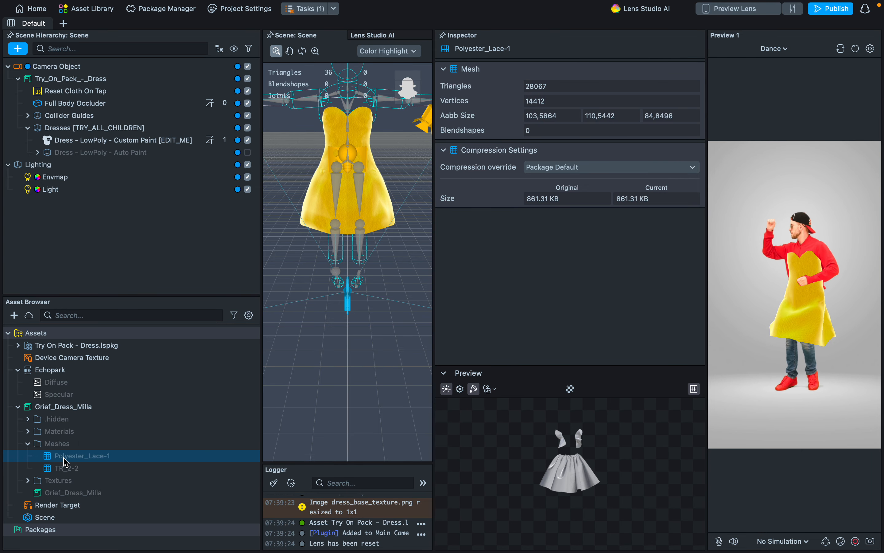
pyautogui.click(65, 469)
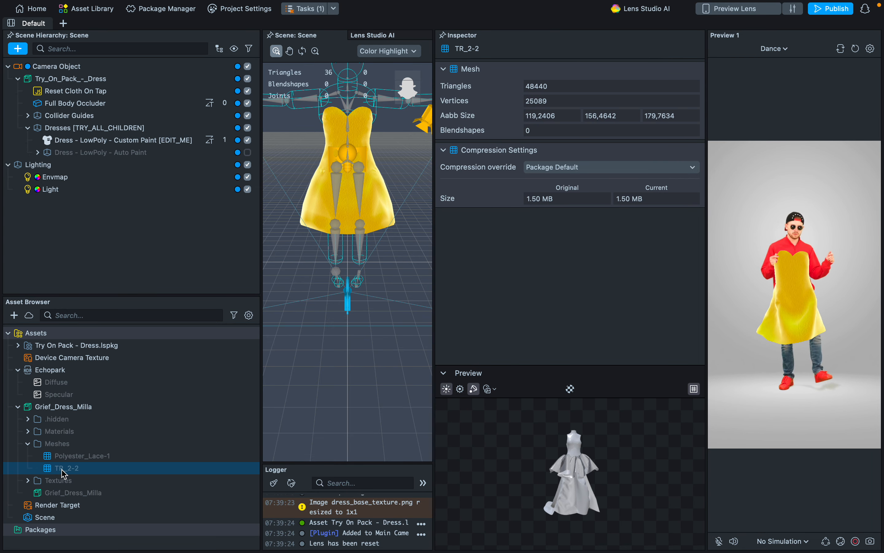
pyautogui.click(67, 457)
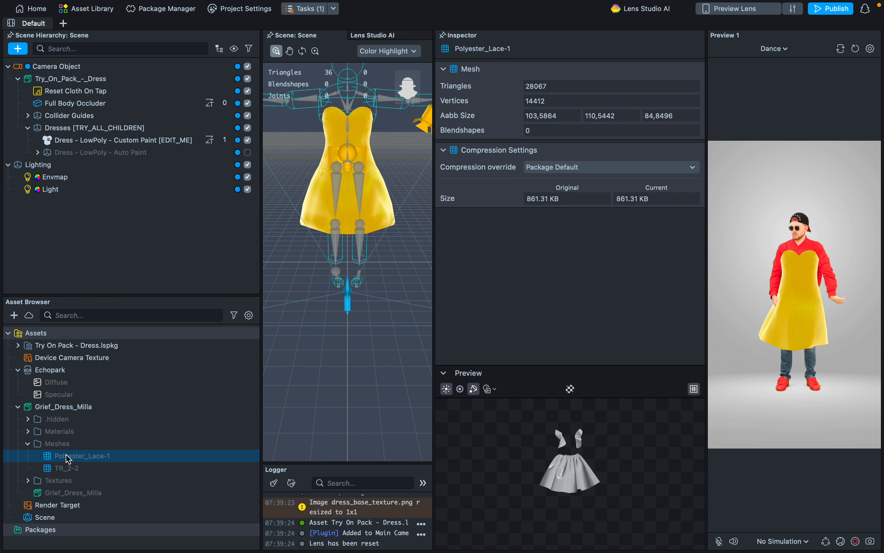
pyautogui.click(69, 467)
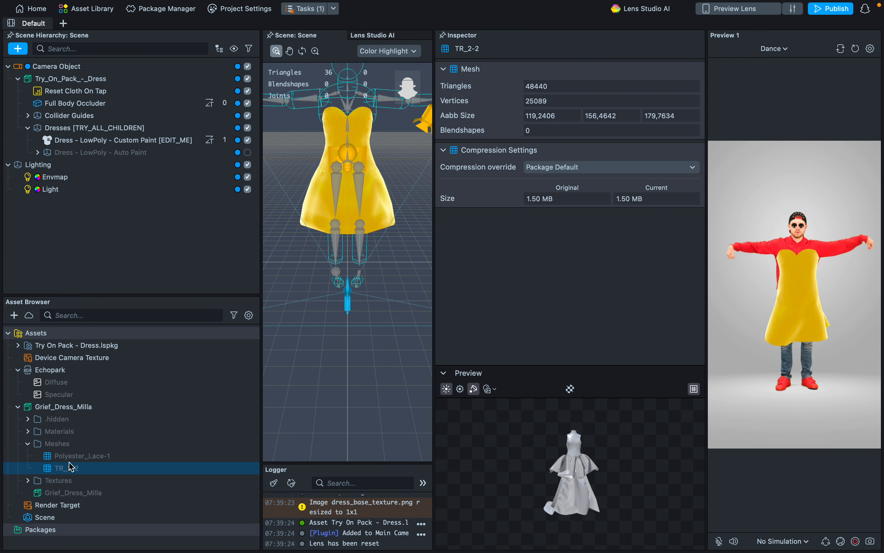
pyautogui.keyDown('shift'); pyautogui.click(53, 456); pyautogui.keyUp('shift')
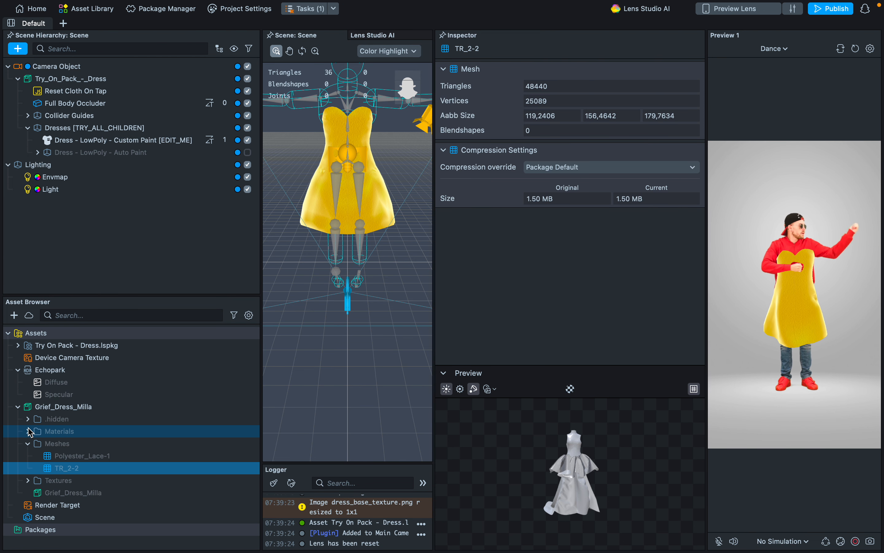
# Examine the Polyester_Lace-1_front and TR_2-2_front materials of the imported dress, then collapse the Grief_Dress_Milla asset.
pyautogui.click(29, 431)
pyautogui.click(104, 445)
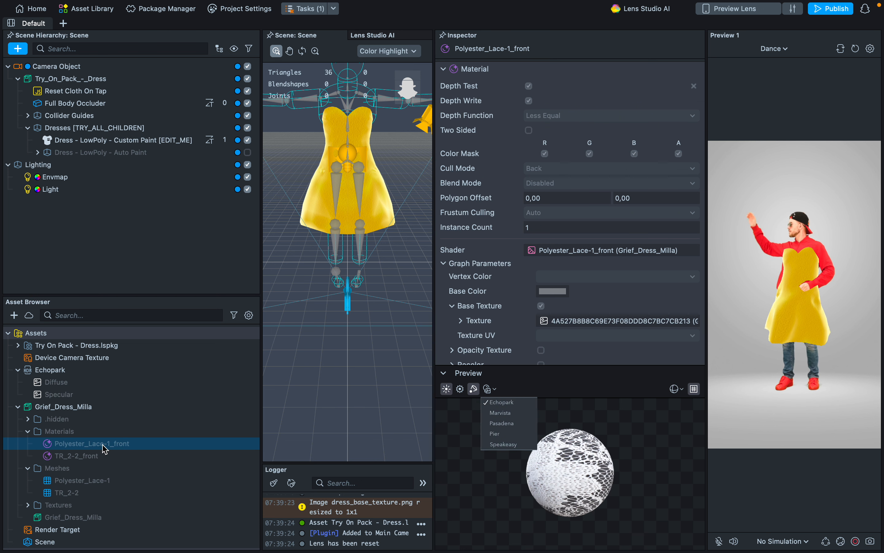
pyautogui.click(86, 455)
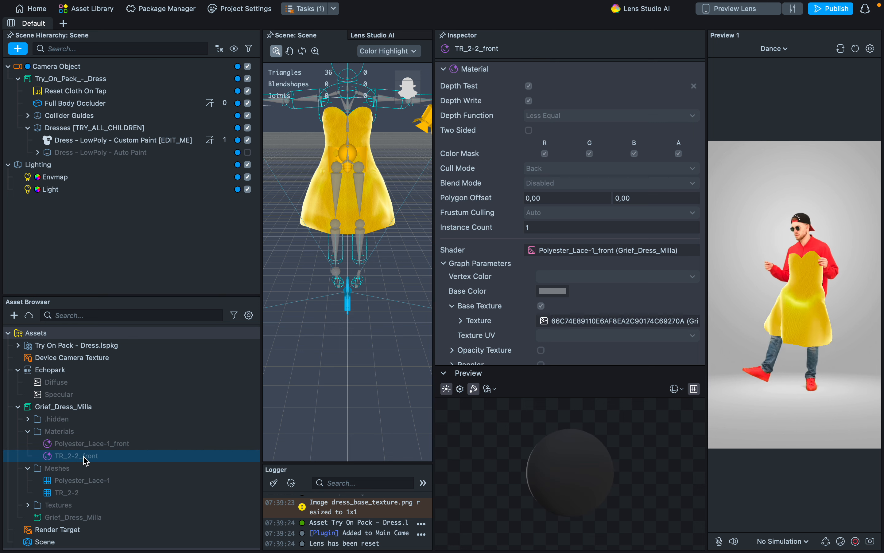
pyautogui.click(83, 449)
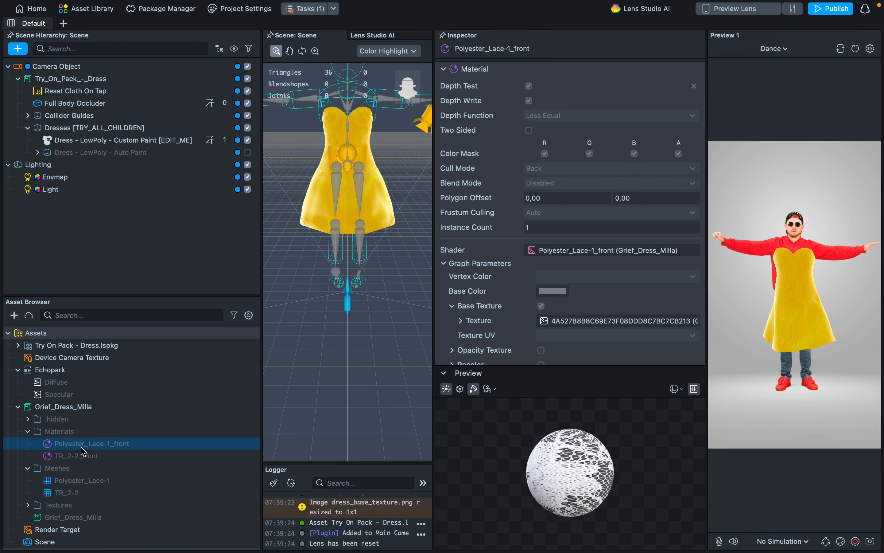
pyautogui.click(19, 406)
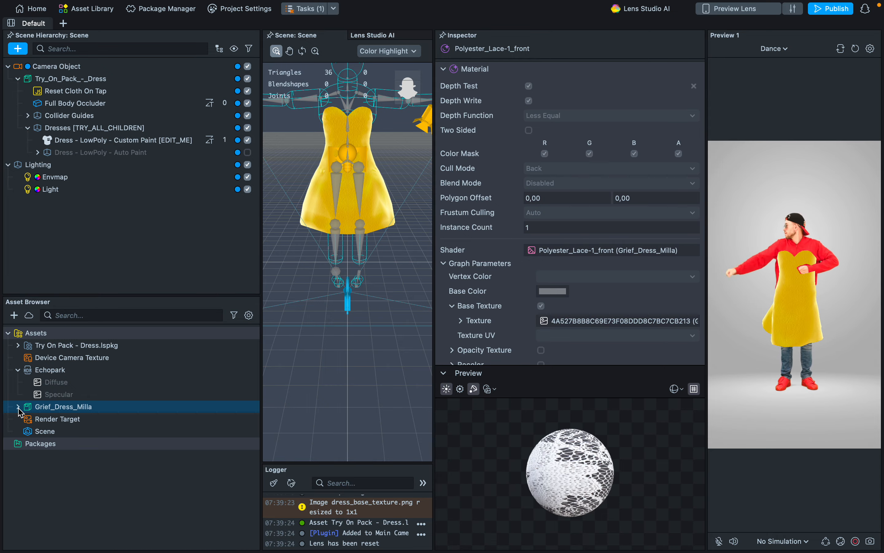
# Import Grief_Dress_Milla.gltf from the Grief_Dress_Milla folder with the default Gltf importer settings.
pyautogui.click(14, 315)
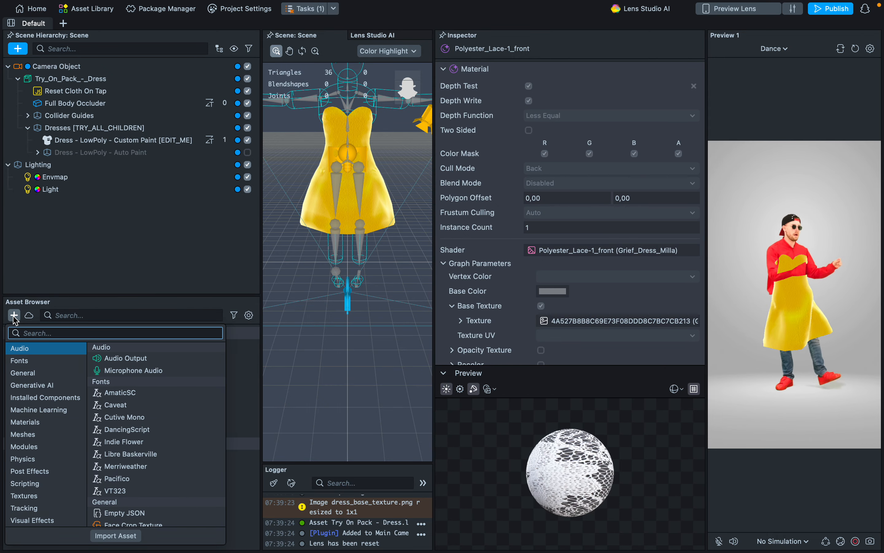
pyautogui.click(116, 538)
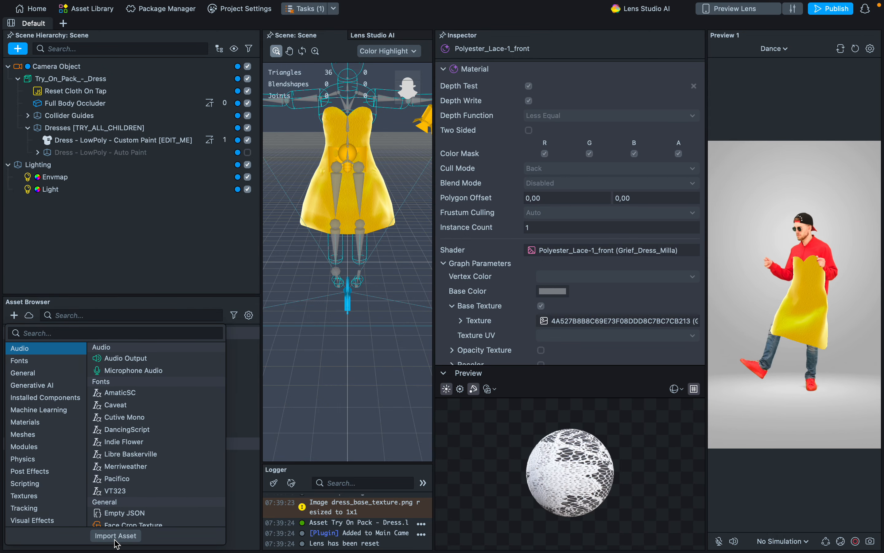
pyautogui.doubleClick(350, 148)
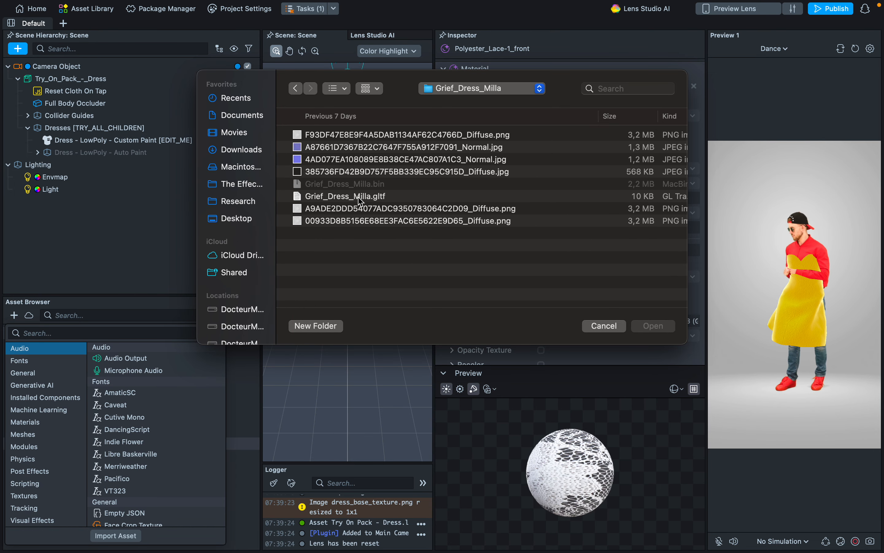
pyautogui.click(356, 197)
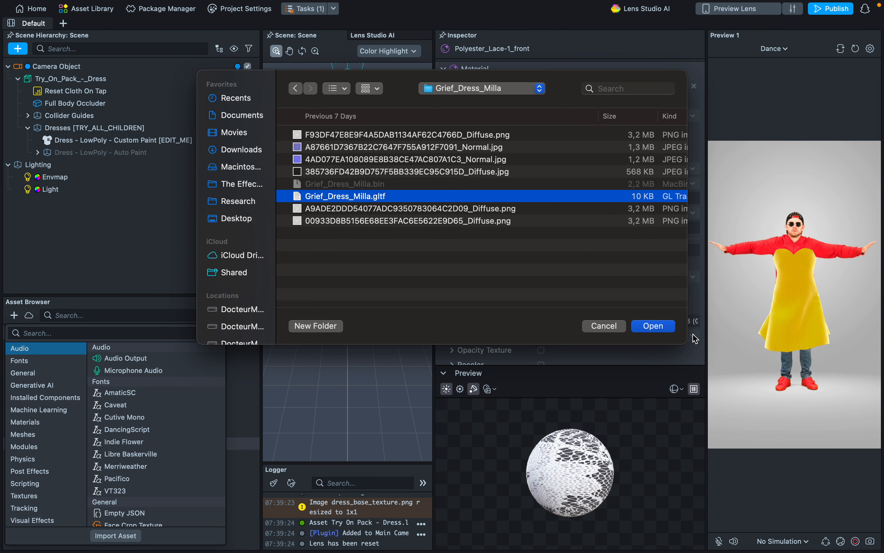
pyautogui.click(662, 331)
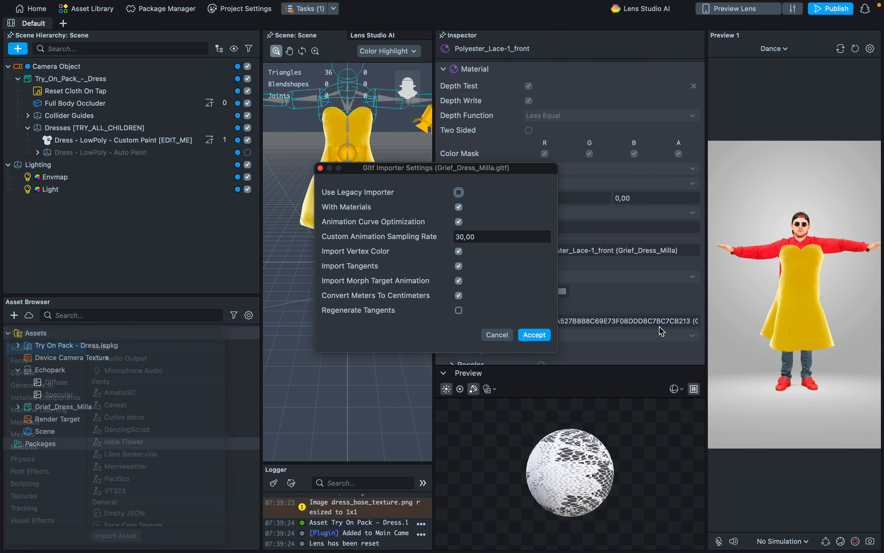
pyautogui.click(537, 336)
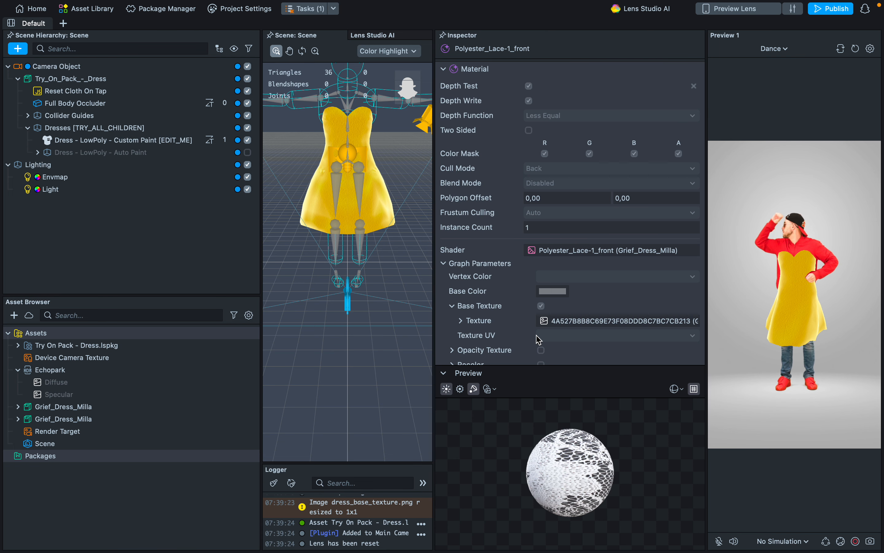
# Examine the separate Polyester_Lace and TR_2 meshes inside the GLTF version of Grief_Dress_Milla, then collapse its Meshes folder.
pyautogui.click(17, 419)
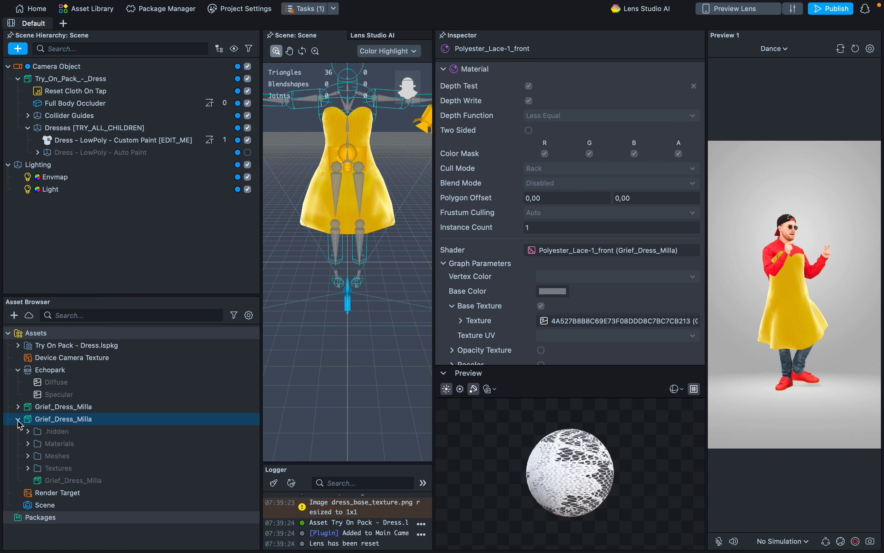
pyautogui.click(28, 456)
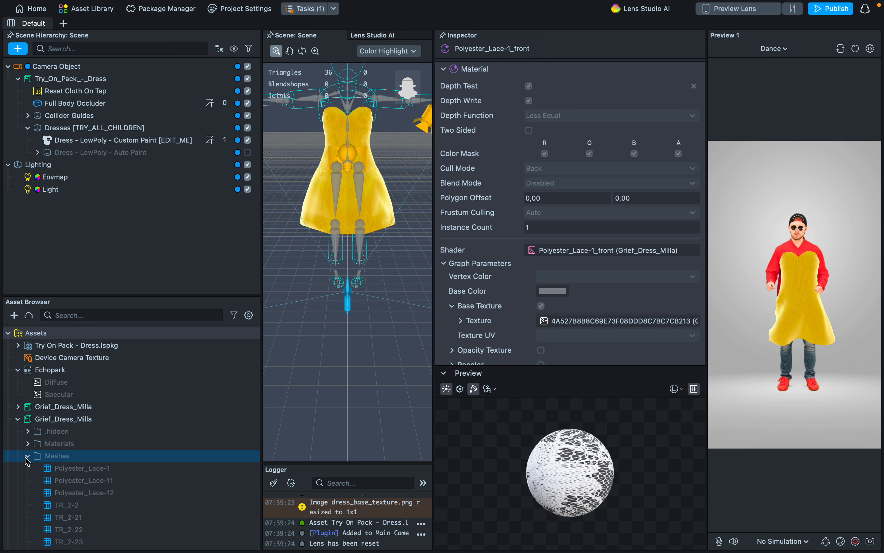
pyautogui.scroll(-3, 182, 450)
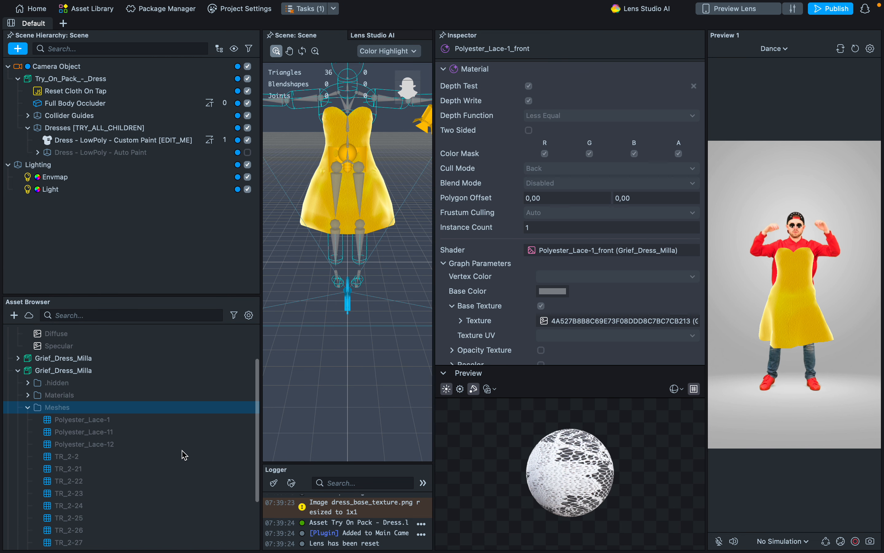
pyautogui.click(113, 462)
pyautogui.scroll(-4, 113, 462)
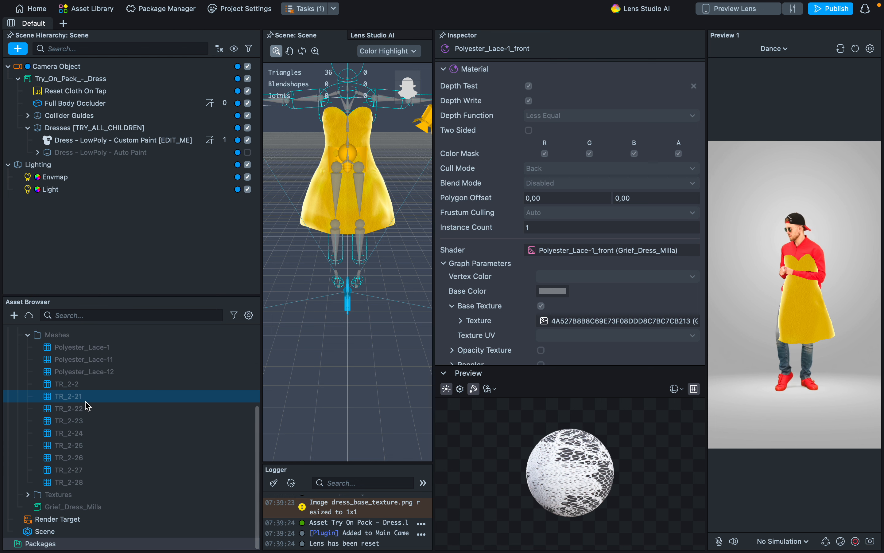
pyautogui.click(89, 382)
pyautogui.click(84, 421)
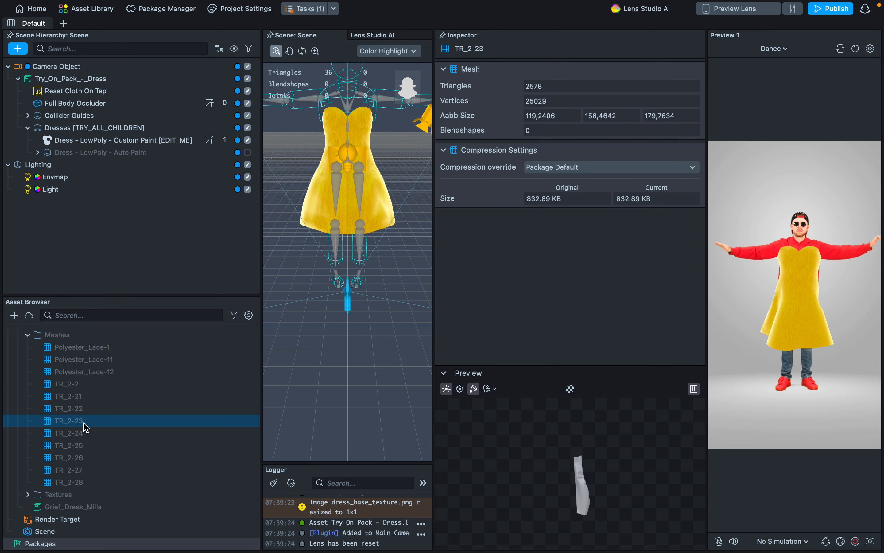
pyautogui.click(83, 445)
pyautogui.click(85, 470)
pyautogui.scroll(3, 83, 468)
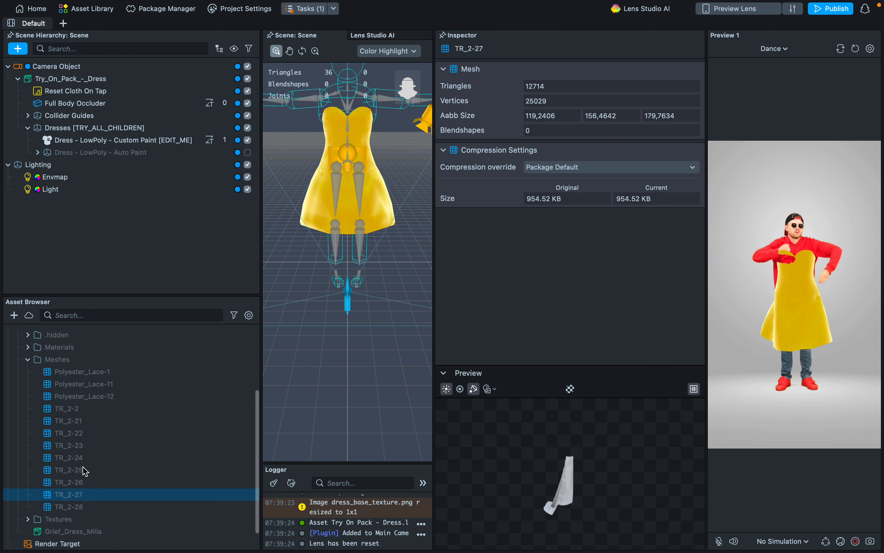
pyautogui.click(82, 407)
pyautogui.click(79, 420)
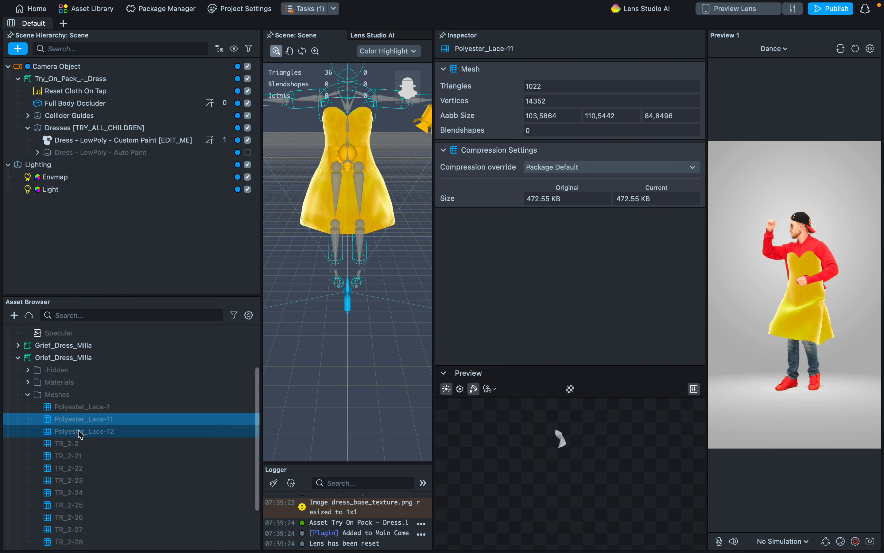
pyautogui.click(77, 455)
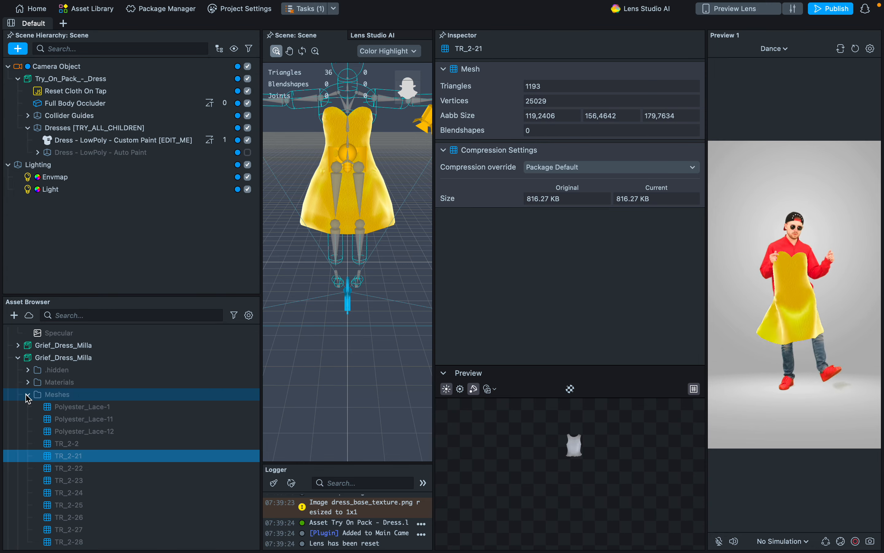
pyautogui.click(27, 394)
# Examine the Polyester_Lace-1_front and TR_2-2_front materials of the GLTF dress, then collapse that asset.
pyautogui.click(28, 444)
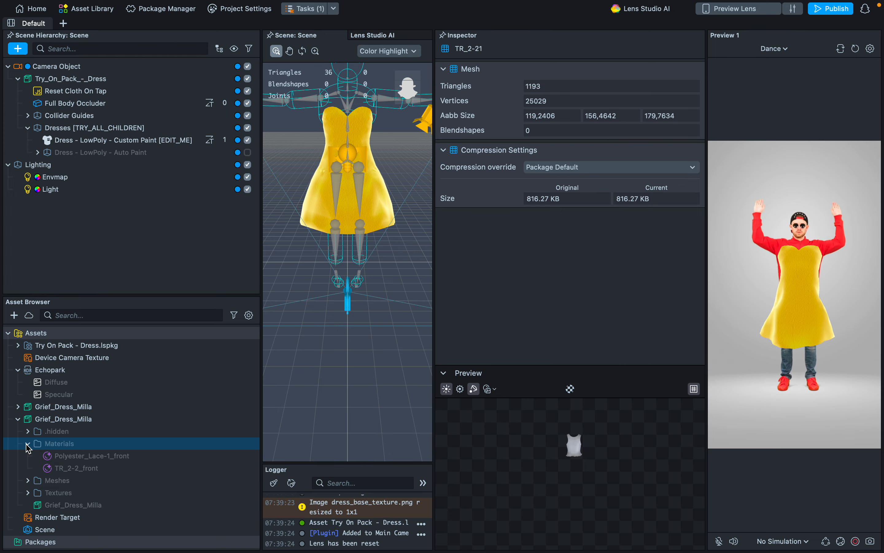
pyautogui.click(68, 457)
pyautogui.click(69, 469)
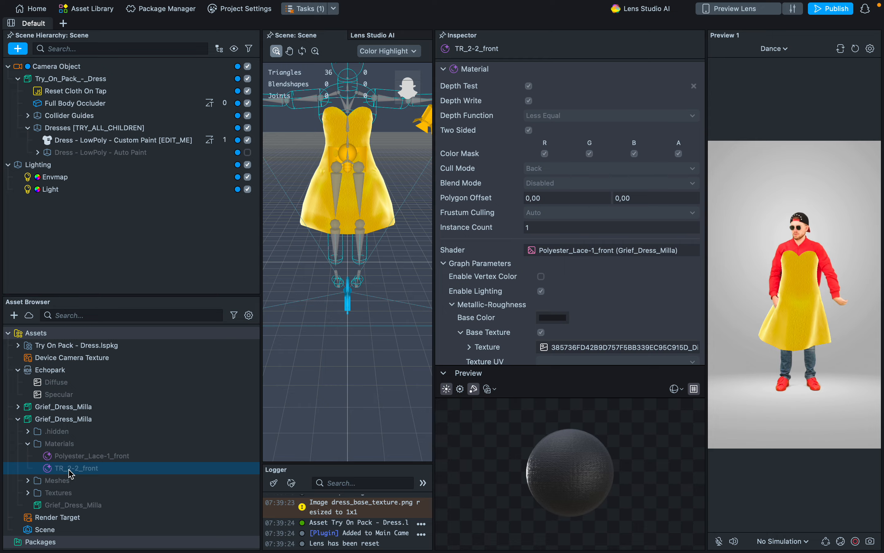
pyautogui.click(17, 419)
# Rename the GLTF version of the Grief_Dress_Milla asset as Grief_Dress_Materials.
pyautogui.rightClick(90, 420)
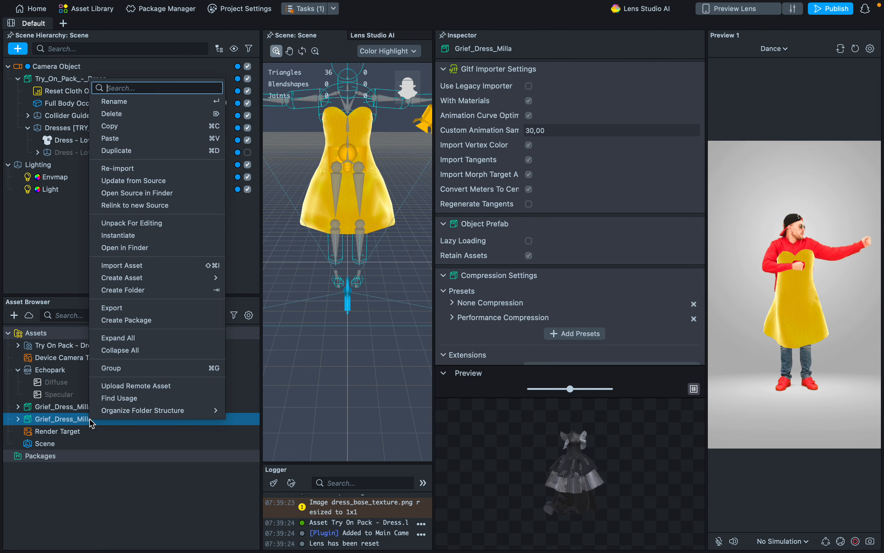
pyautogui.click(139, 104)
pyautogui.press('Right')
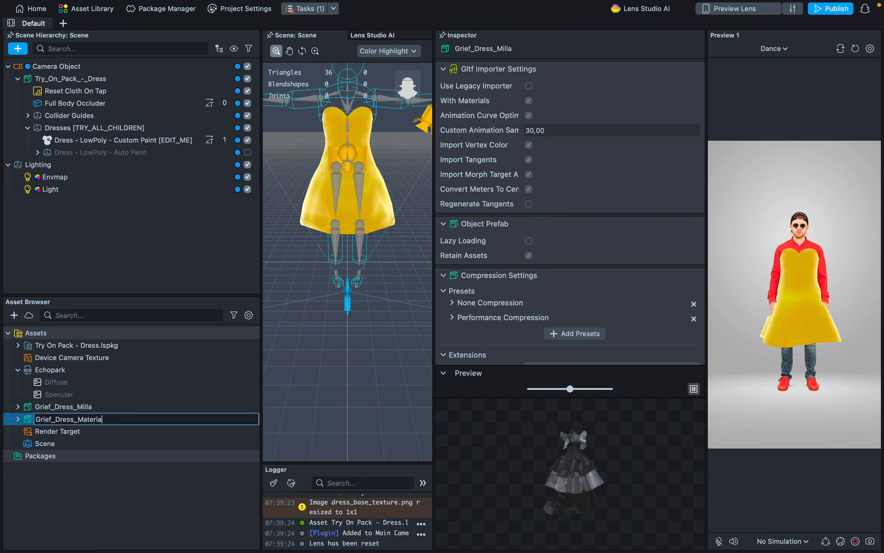
pyautogui.write('ls')
pyautogui.press('Return')
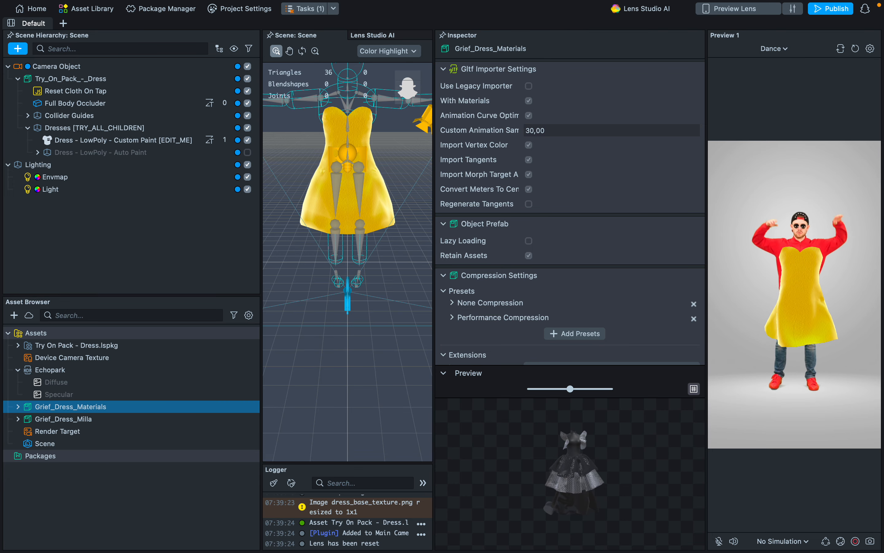
# Rename the FBX version of the Grief_Dress_Milla asset as Grief_Dress_Meshes.
pyautogui.rightClick(98, 419)
pyautogui.click(132, 105)
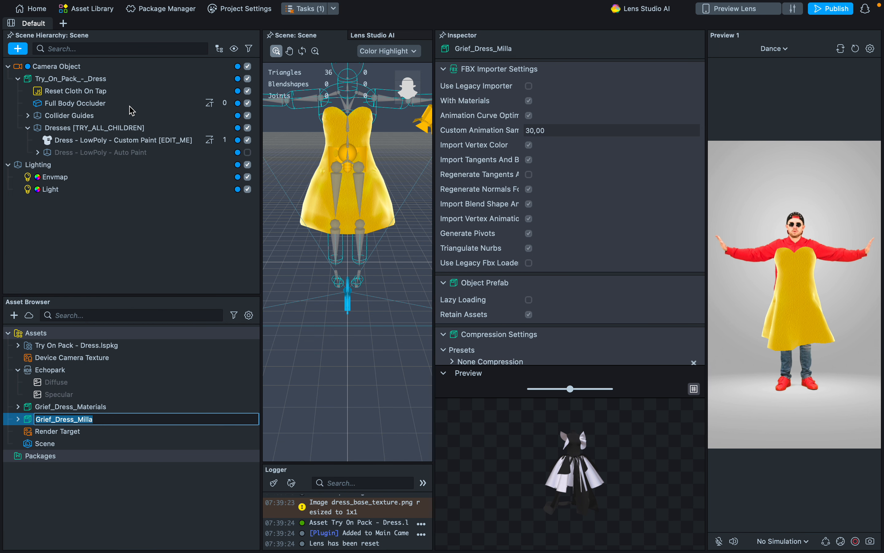
pyautogui.press('Right')
pyautogui.press('BackSpace')
pyautogui.press('BackSpace')
pyautogui.press('BackSpace')
pyautogui.write('Meshes')
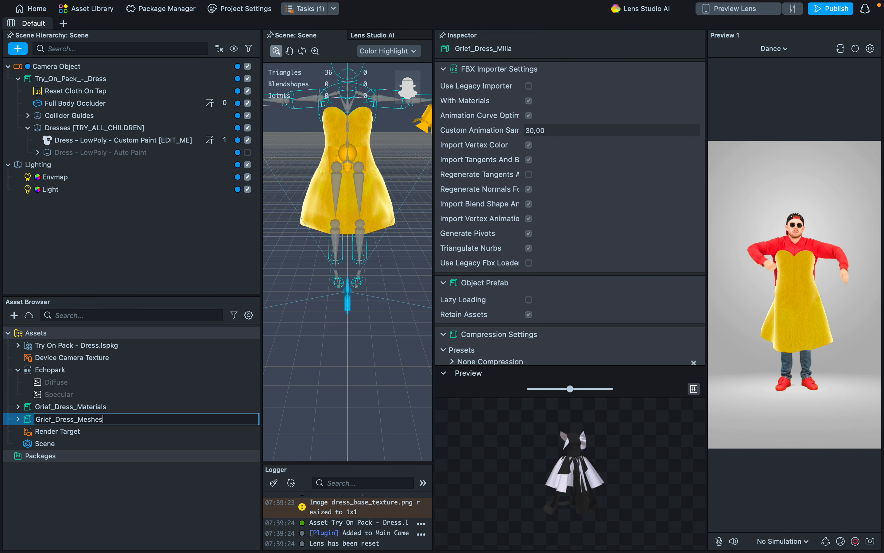
pyautogui.press('Return')
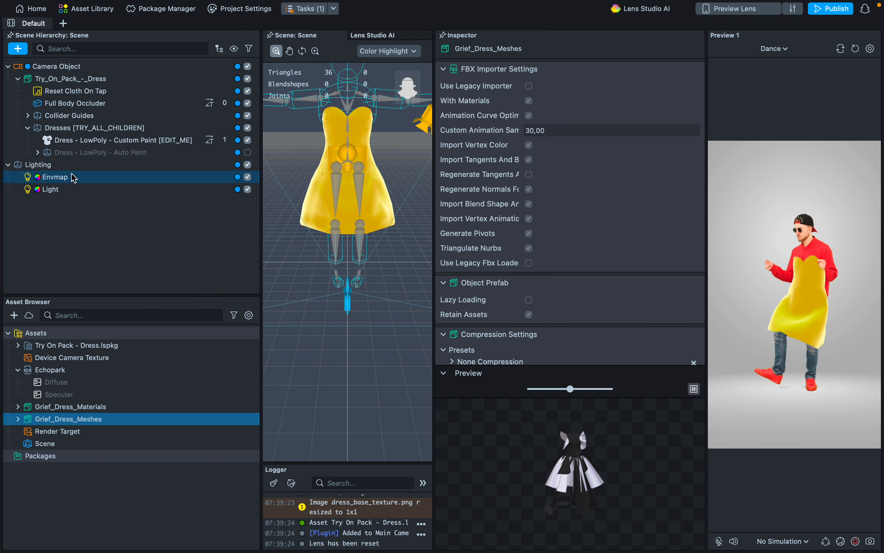
# Review the Cloth Visual settings of Dress - LowPoly - Custom Paint and the two meshes inside Grief_Dress_Meshes.
pyautogui.click(96, 143)
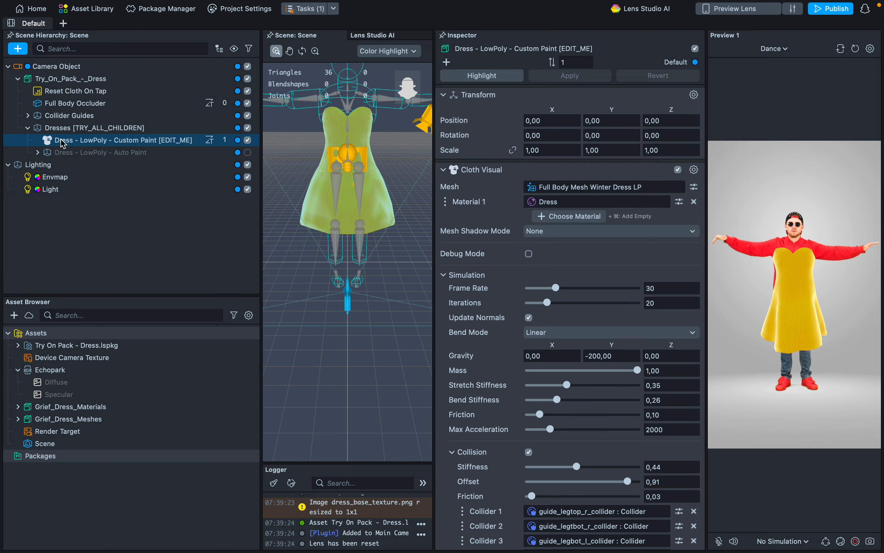
pyautogui.click(51, 410)
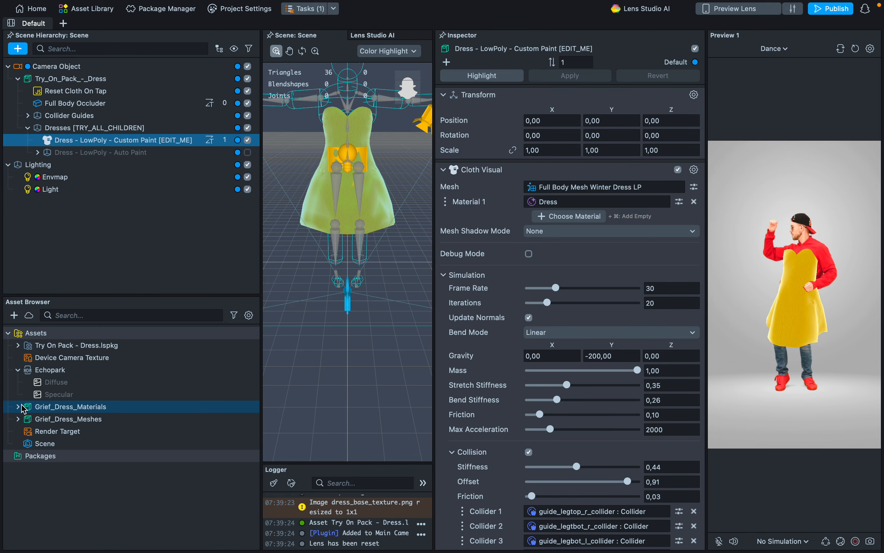
pyautogui.click(18, 419)
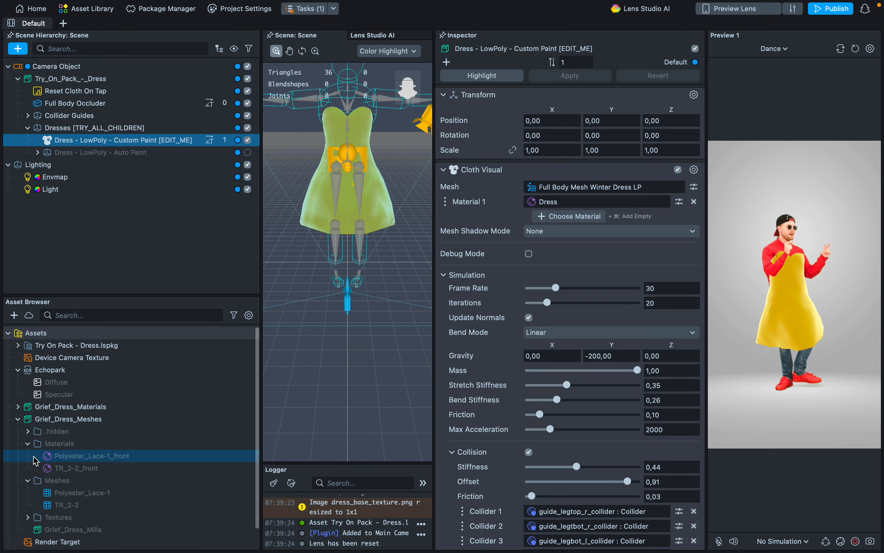
pyautogui.click(75, 494)
pyautogui.click(79, 505)
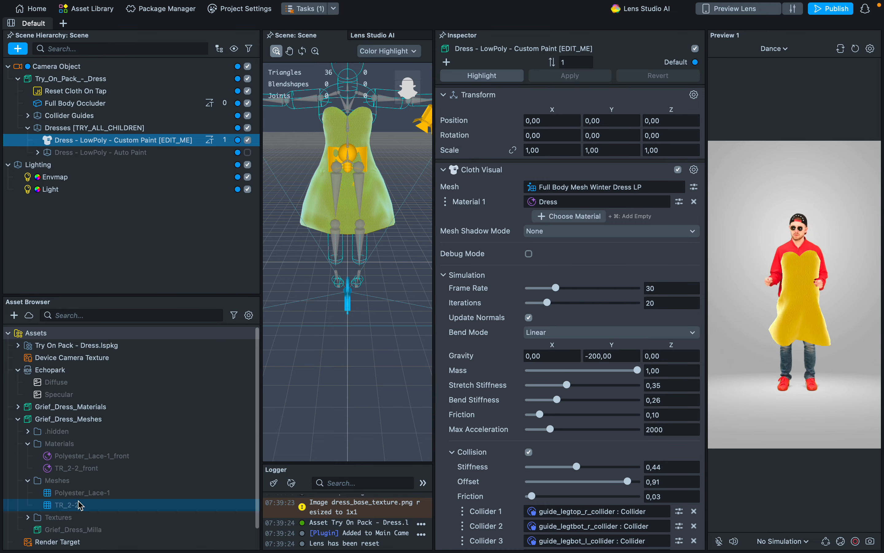
# Copy the Dress - LowPoly - Custom Paint object and paste the copy under Dresses [TRY_ALL_CHILDREN].
pyautogui.click(111, 128)
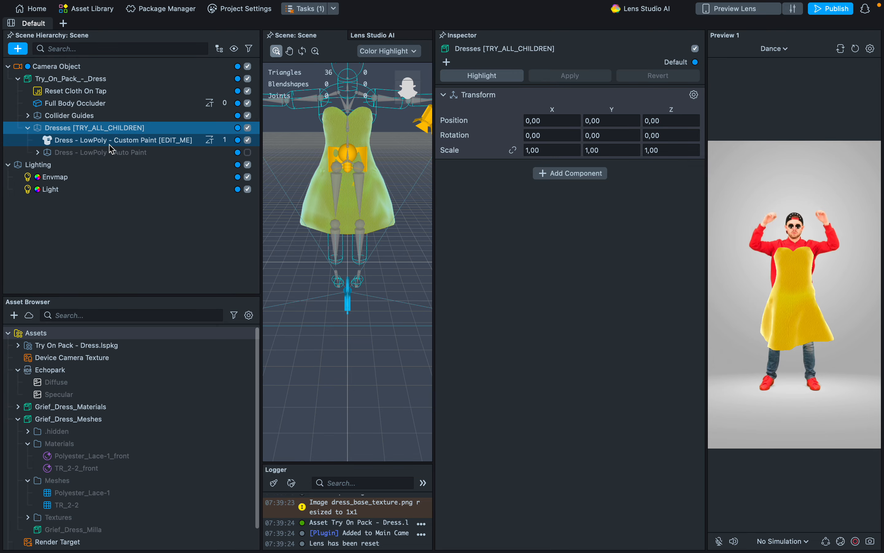
pyautogui.click(110, 142)
pyautogui.click(95, 129)
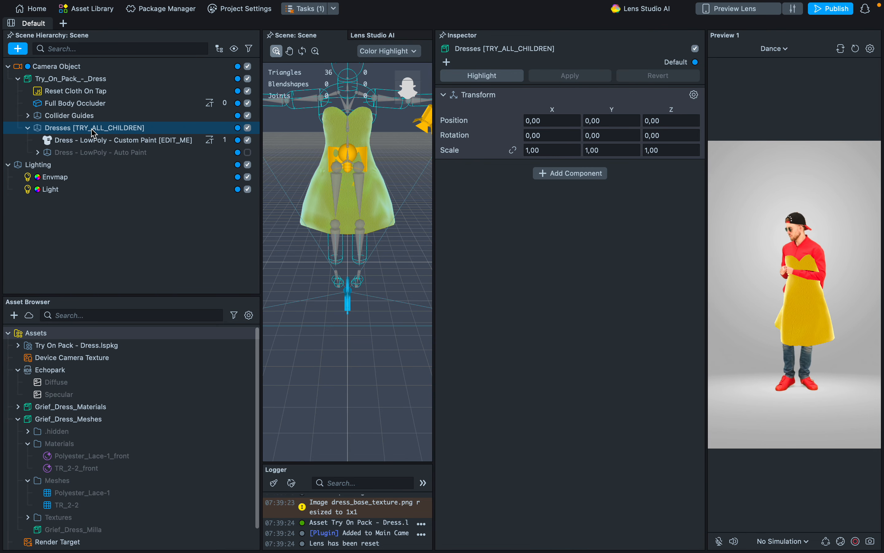
pyautogui.press('super+v')
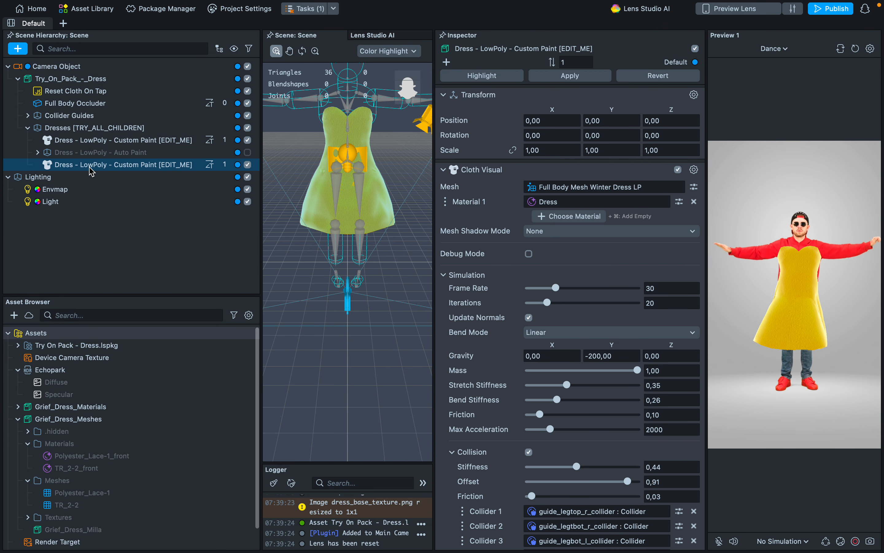
pyautogui.click(121, 167)
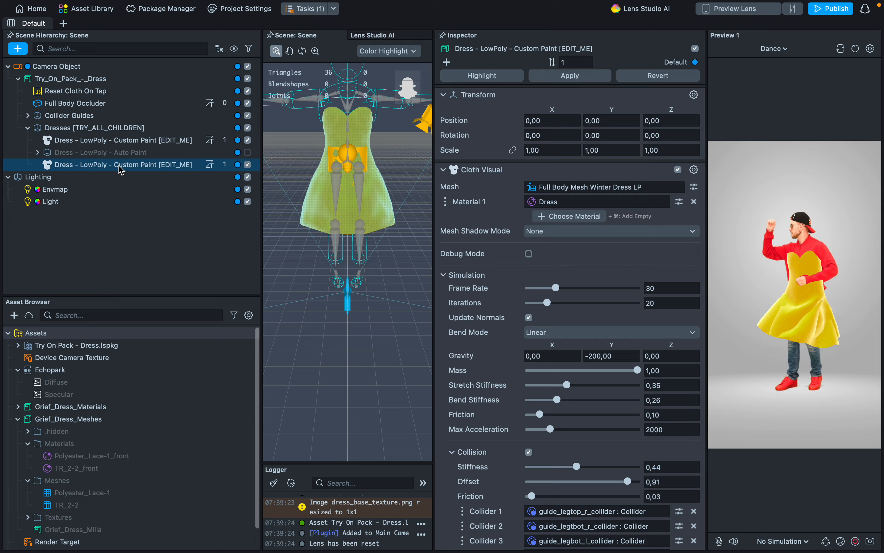
pyautogui.keyDown('super'); pyautogui.click(96, 142); pyautogui.keyUp('super')
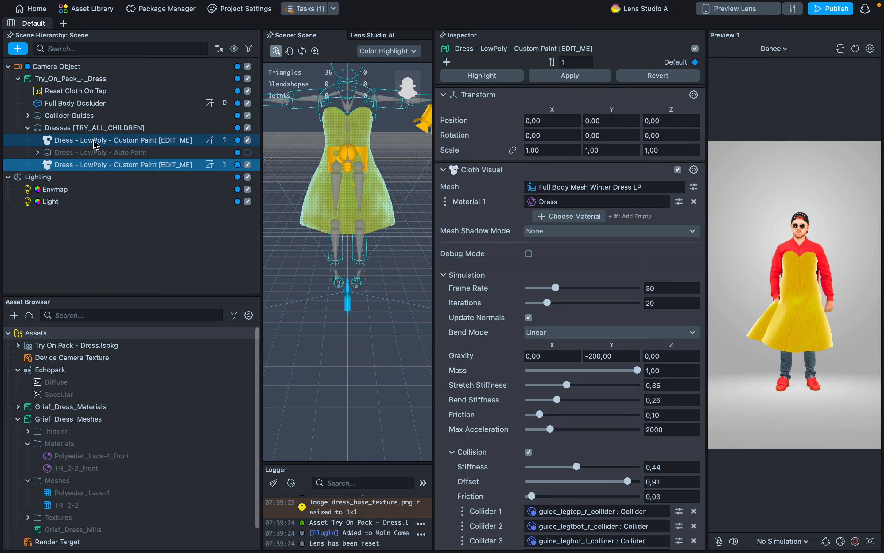
# Expand the Try On Pack - Dress package and duplicate its Full Body Mesh Winter Dress LP asset.
pyautogui.click(20, 347)
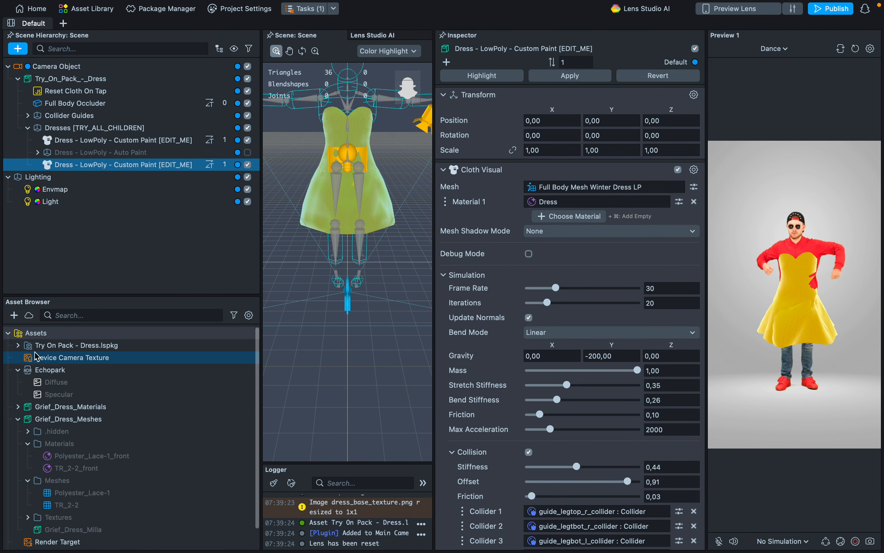
pyautogui.click(19, 345)
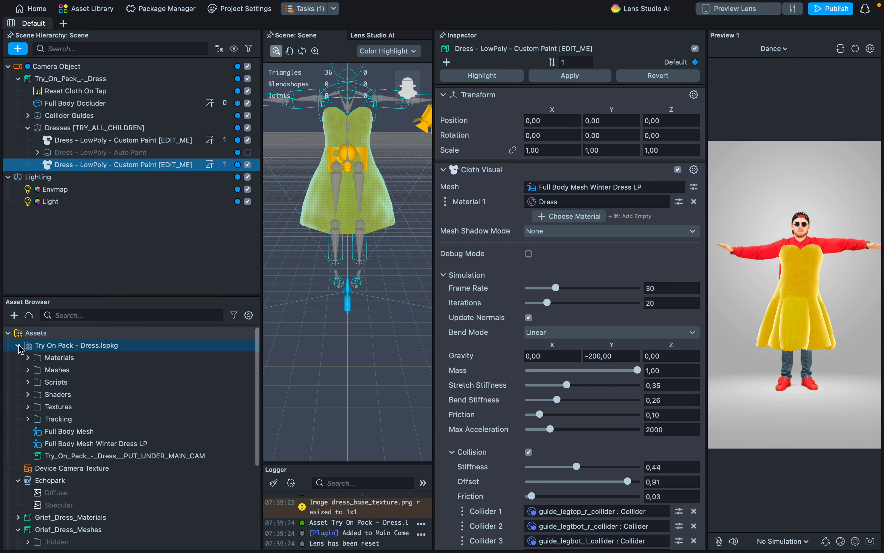
pyautogui.click(94, 444)
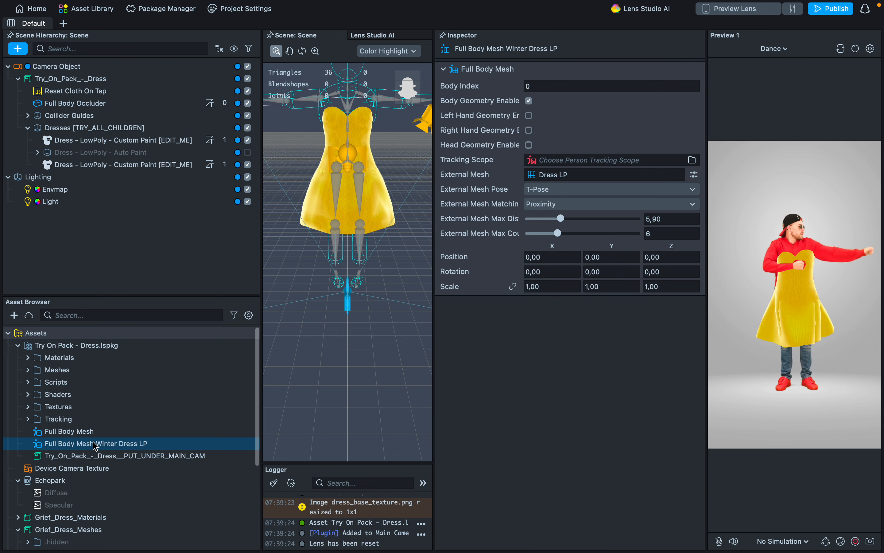
pyautogui.press('super+d')
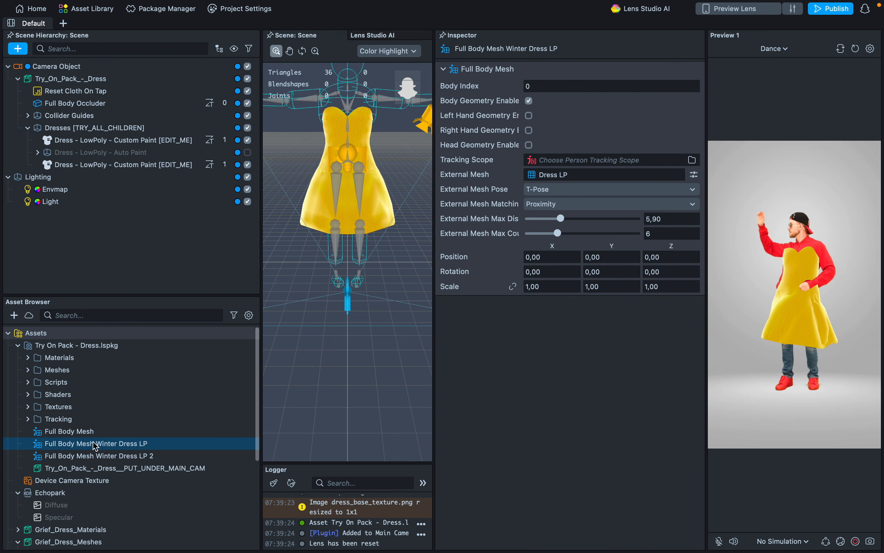
# Assign Full Body Mesh Winter Dress LP 2 as the Cloth Visual mesh of the copied Dress - LowPoly - Custom Paint object.
pyautogui.scroll(-1, 152, 474)
pyautogui.keyDown('shift'); pyautogui.click(153, 400); pyautogui.keyUp('shift')
pyautogui.keyDown('super'); pyautogui.click(153, 400); pyautogui.keyUp('super')
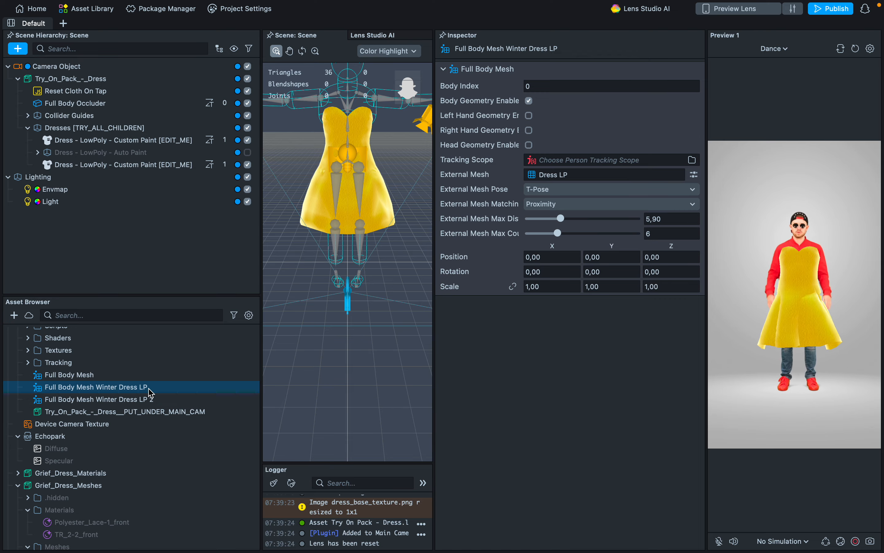
pyautogui.keyDown('shift'); pyautogui.click(145, 400); pyautogui.keyUp('shift')
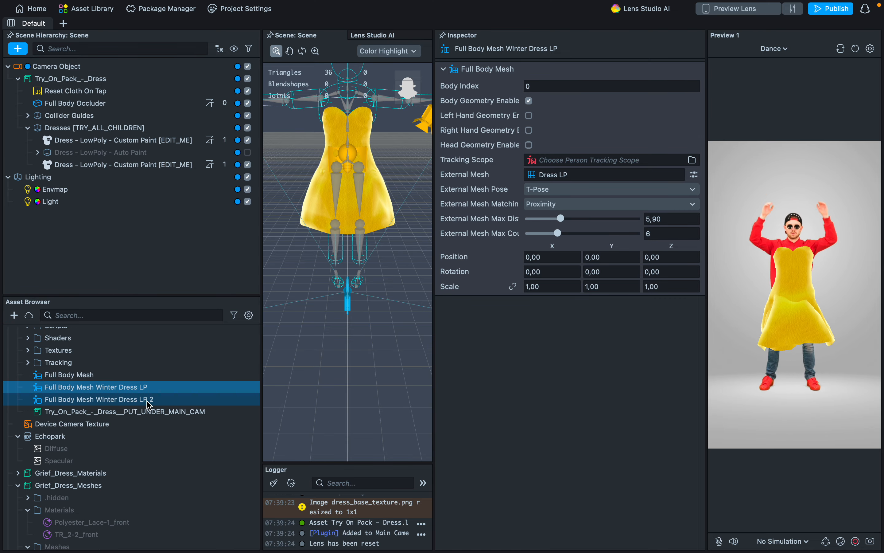
pyautogui.click(153, 141)
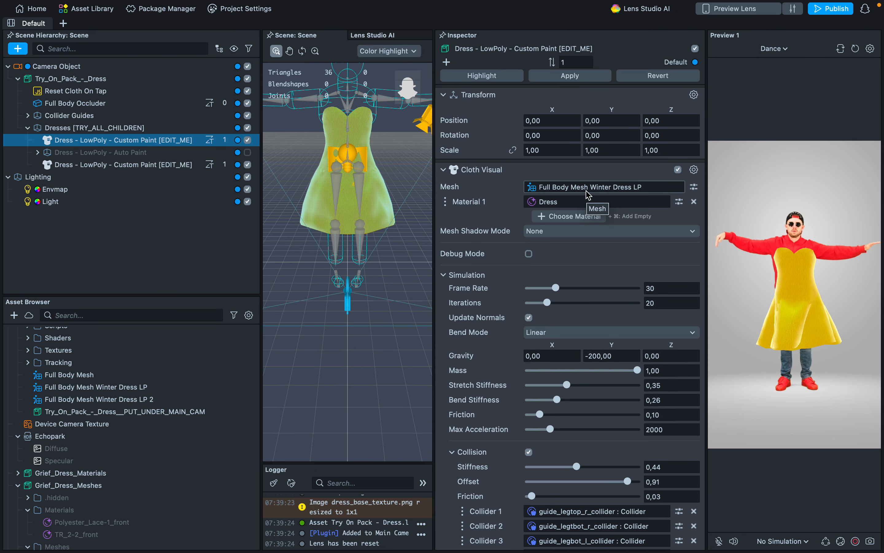
pyautogui.click(166, 166)
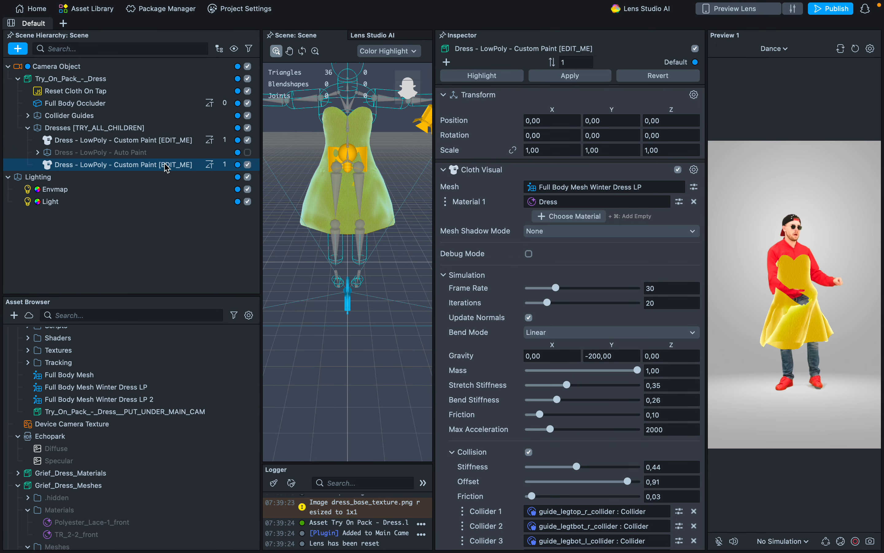
pyautogui.click(618, 189)
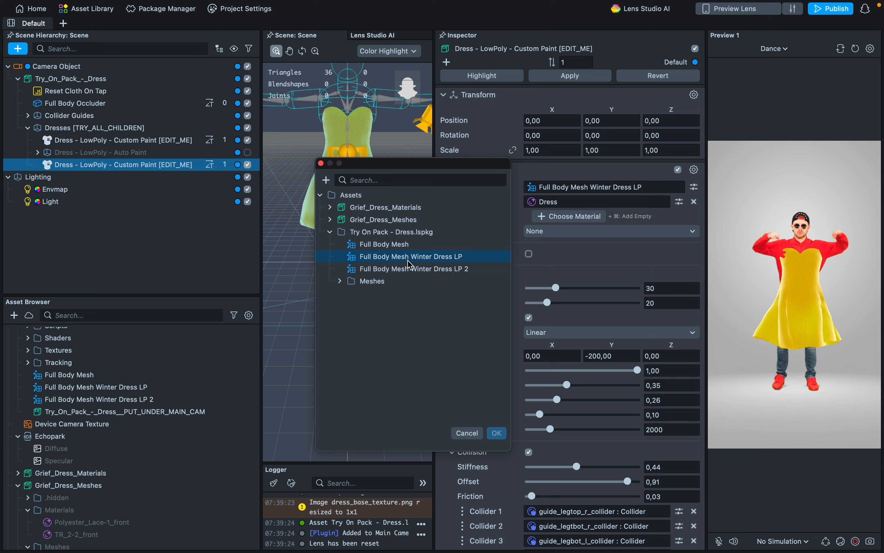
pyautogui.doubleClick(413, 269)
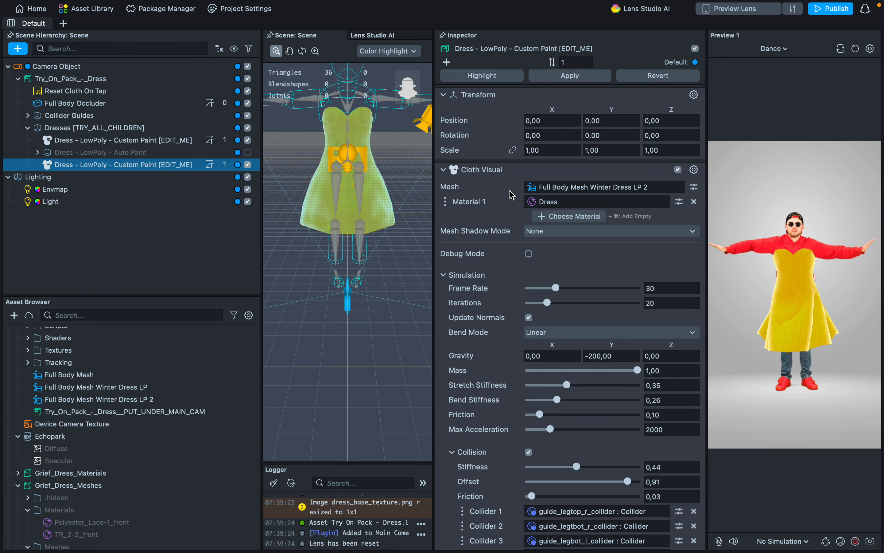
# Set the external mesh of Full Body Mesh Winter Dress LP to Polyester_Lace-1 from Grief_Dress_Meshes.
pyautogui.click(193, 389)
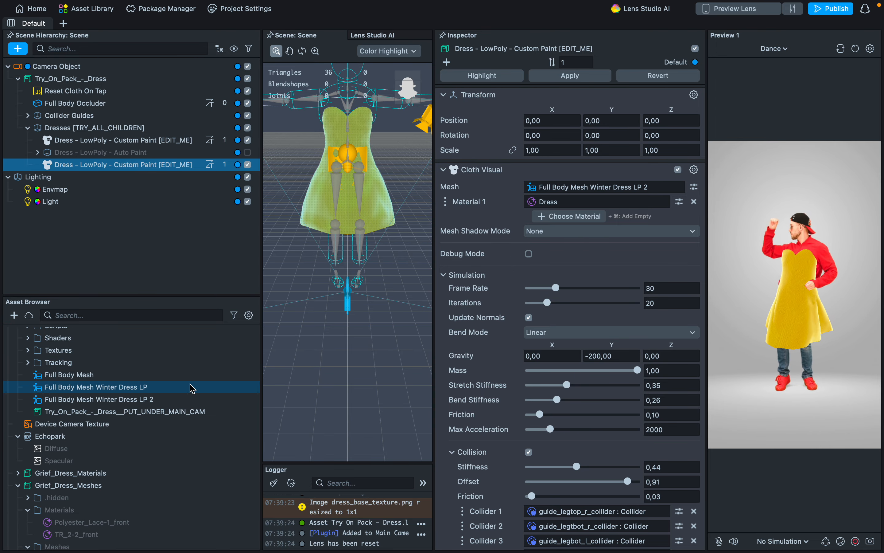
pyautogui.scroll(-2, 192, 389)
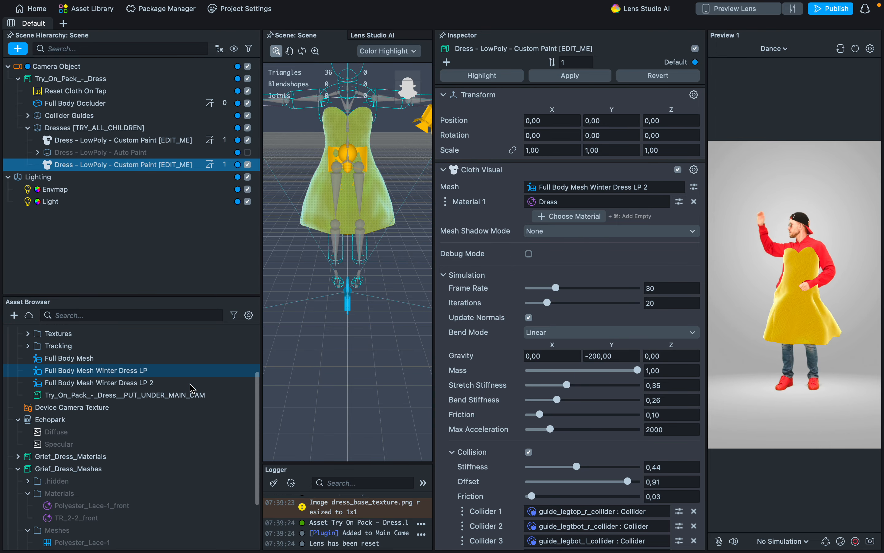
pyautogui.click(137, 374)
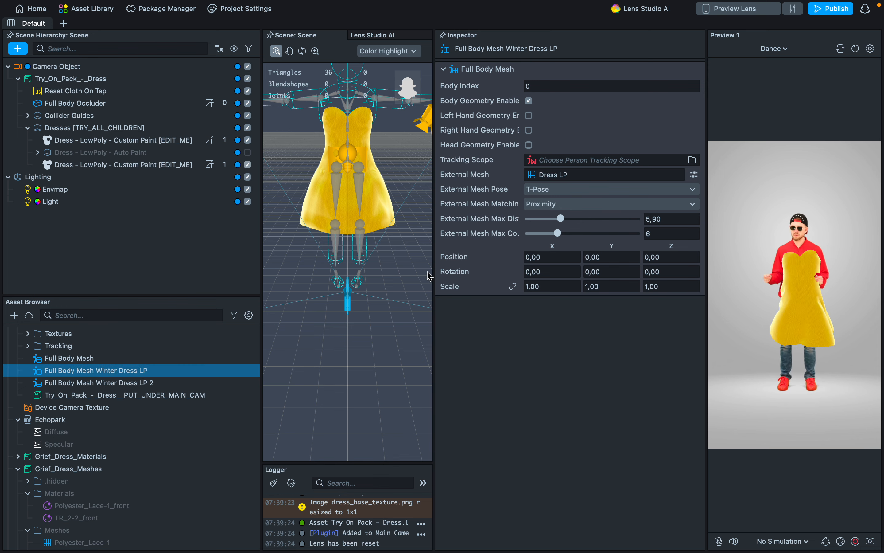
pyautogui.click(569, 179)
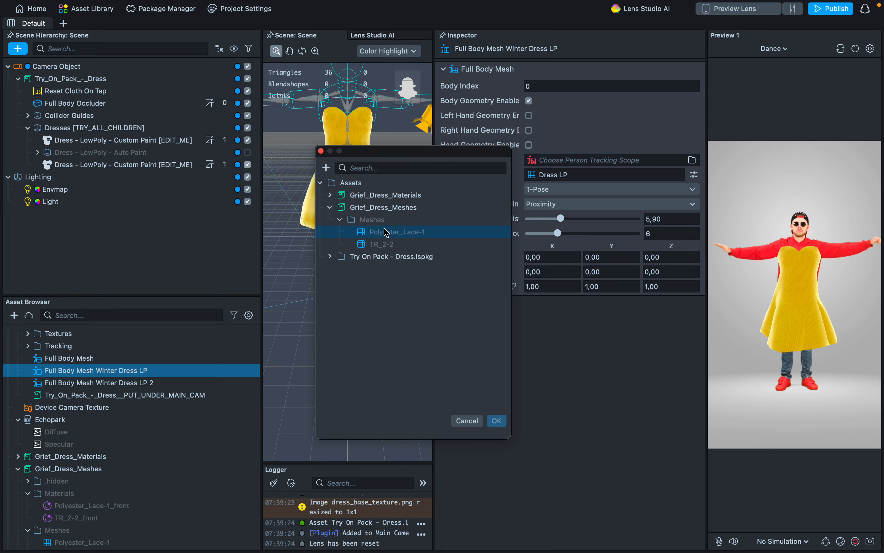
pyautogui.click(387, 232)
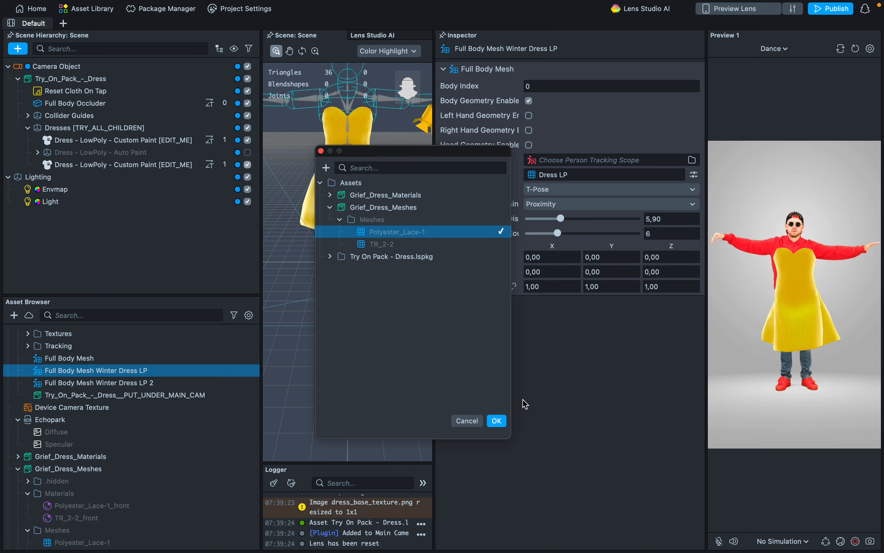
pyautogui.click(497, 421)
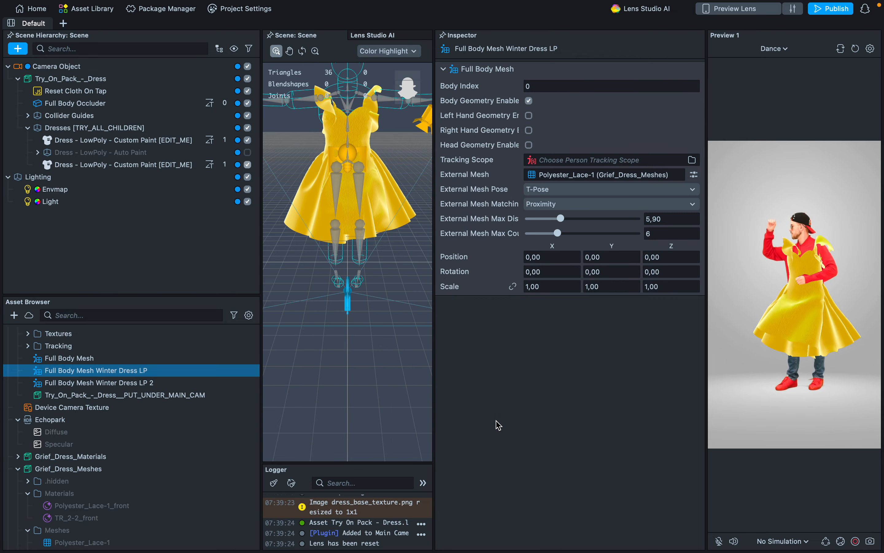
# Set the external mesh of Full Body Mesh Winter Dress LP 2 to TR_2-2 from Grief_Dress_Meshes.
pyautogui.click(161, 383)
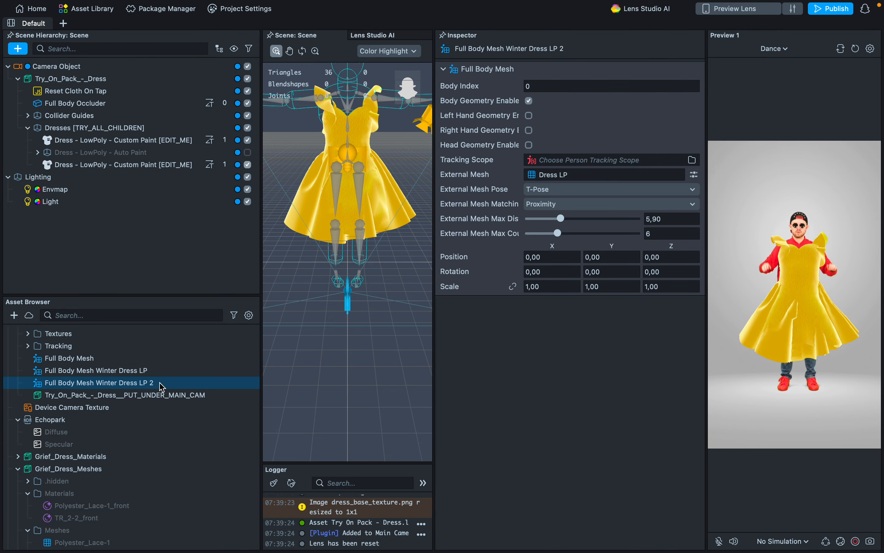
pyautogui.click(581, 177)
pyautogui.click(331, 208)
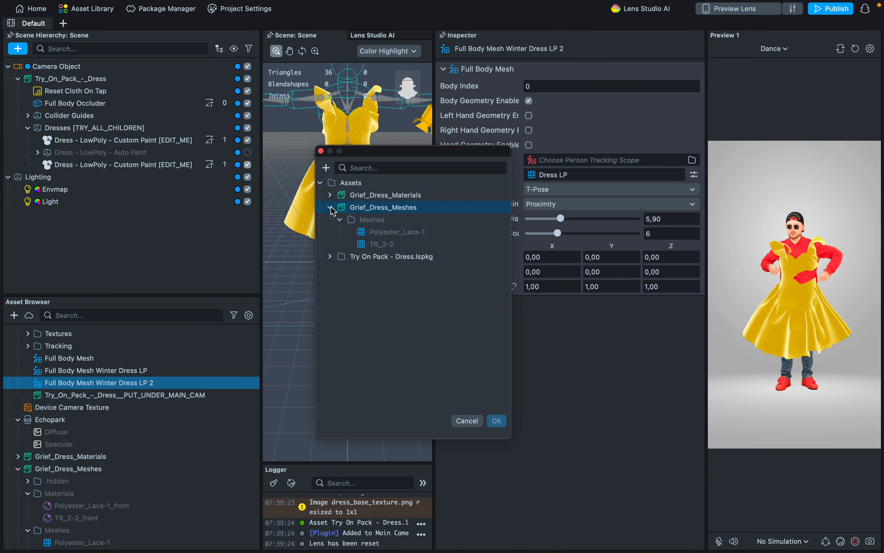
pyautogui.click(381, 245)
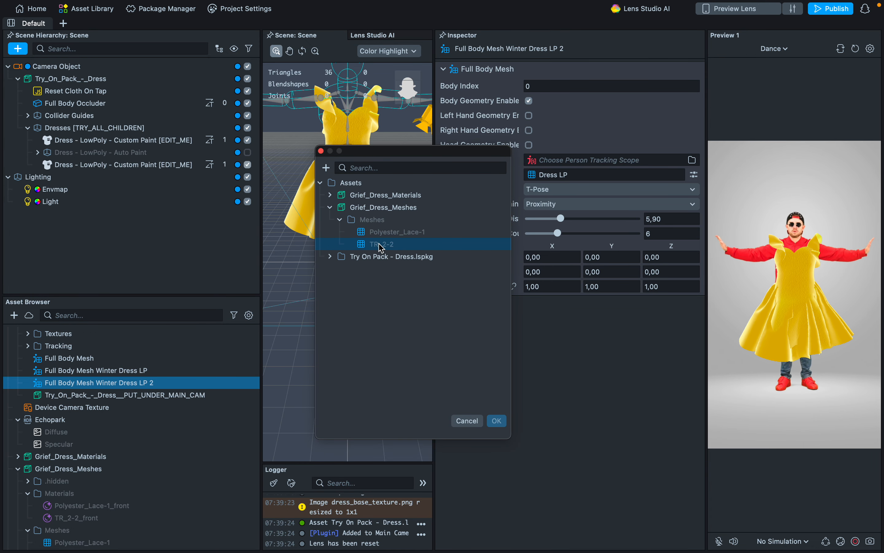
pyautogui.click(497, 420)
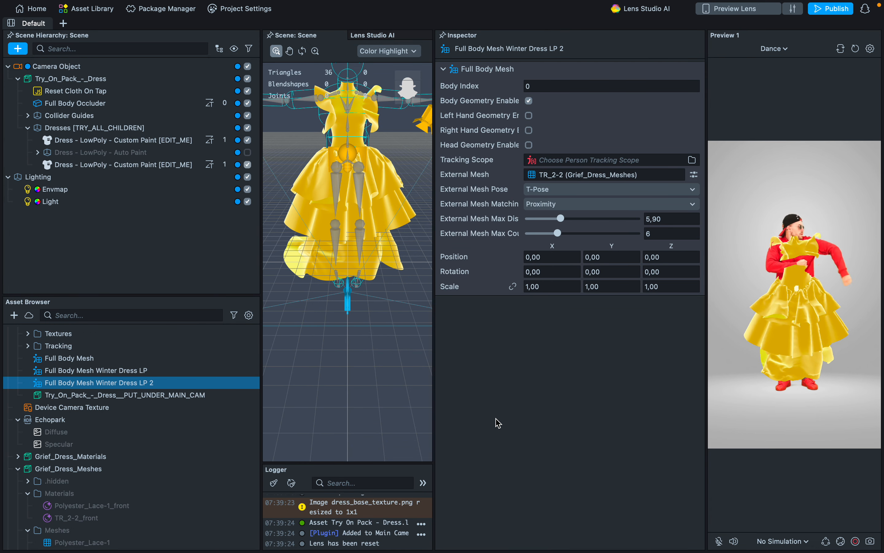
# Replace the material of the original Dress - LowPoly - Custom Paint object with Polyester_Lace-1_front from Grief_Dress_Materials.
pyautogui.scroll(1, 384, 220)
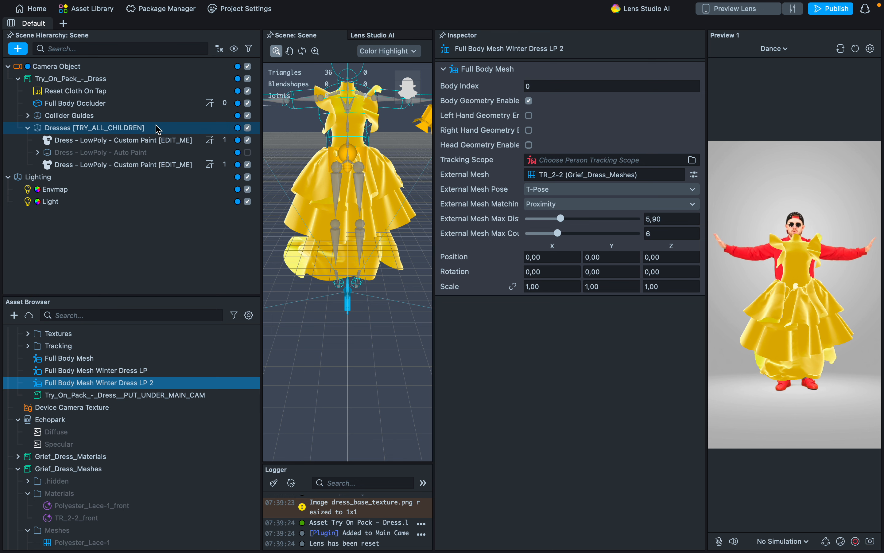
pyautogui.click(145, 140)
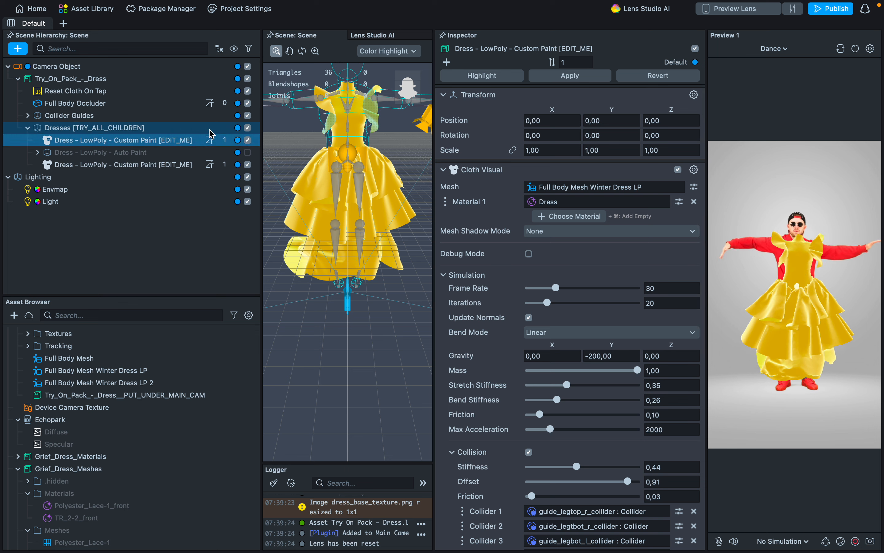
pyautogui.click(566, 203)
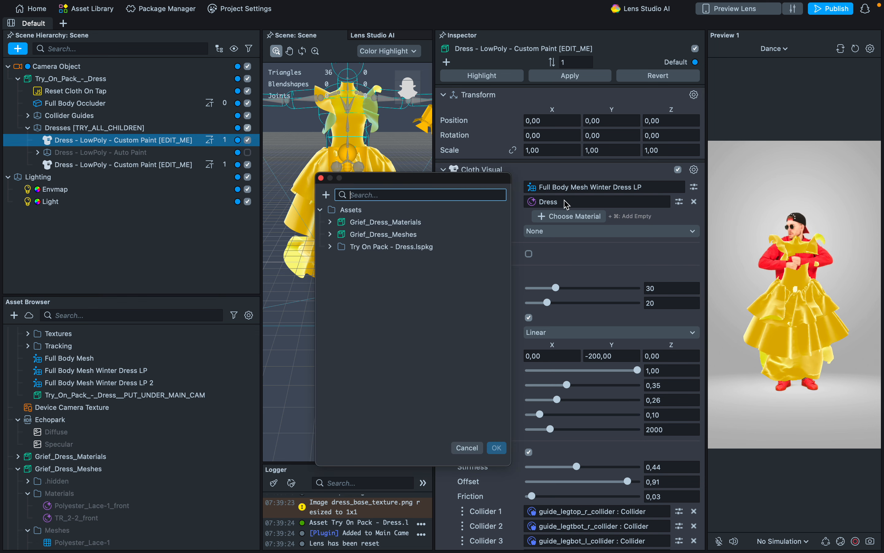
pyautogui.click(330, 222)
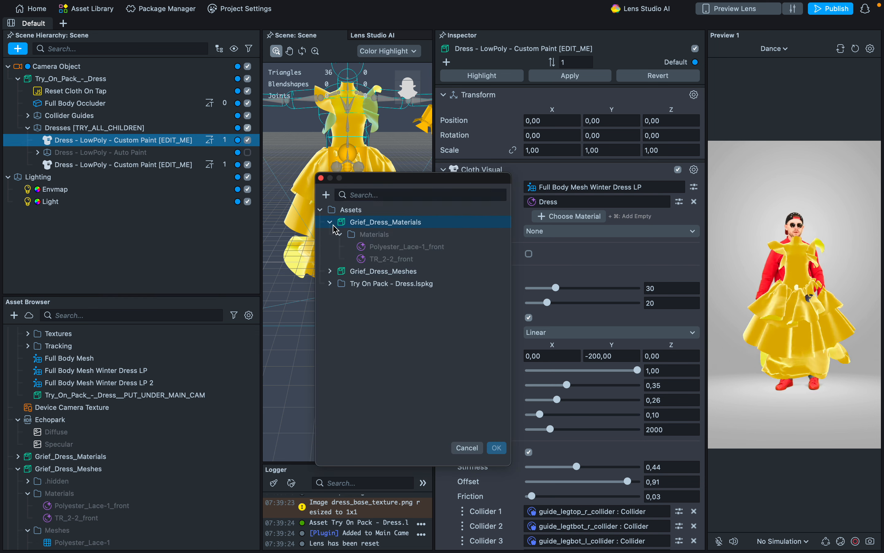
pyautogui.click(399, 249)
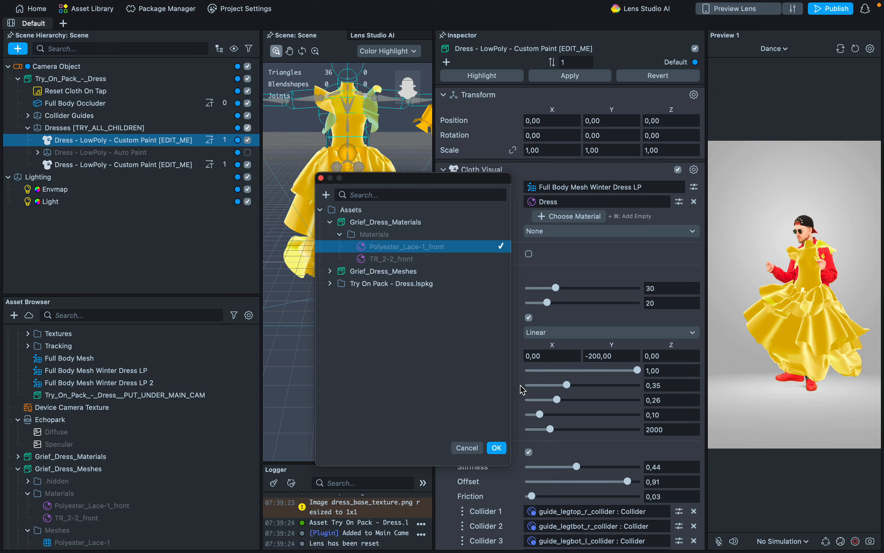
pyautogui.click(497, 448)
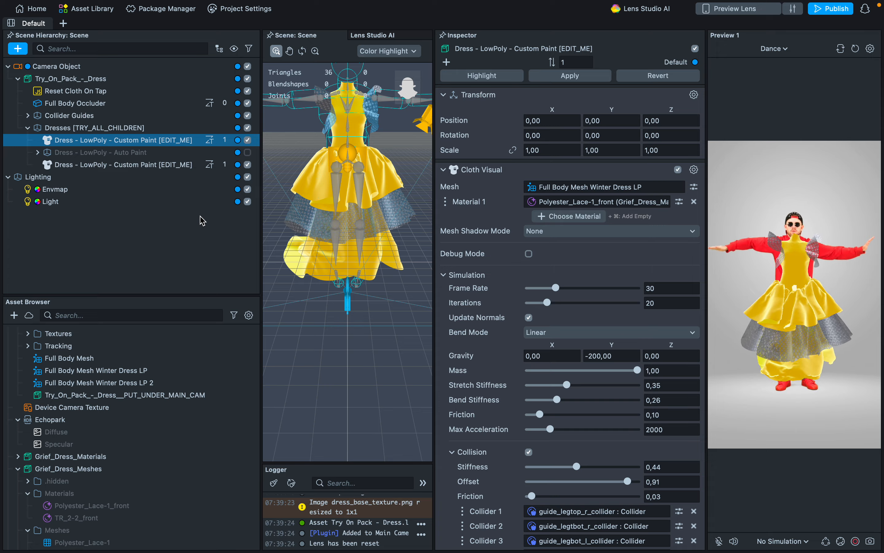
# Replace the material of the copied Dress - LowPoly - Custom Paint object with TR_2-2_front from Grief_Dress_Materials.
pyautogui.click(136, 168)
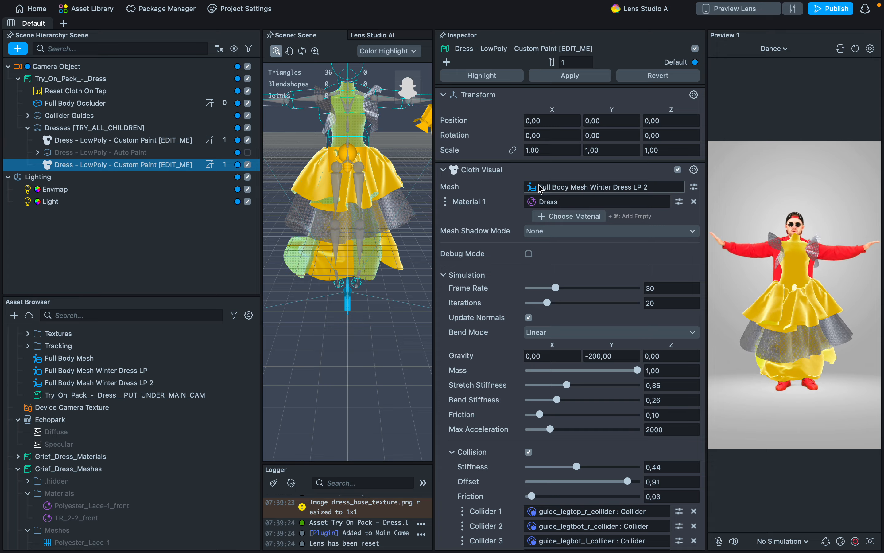
pyautogui.click(548, 204)
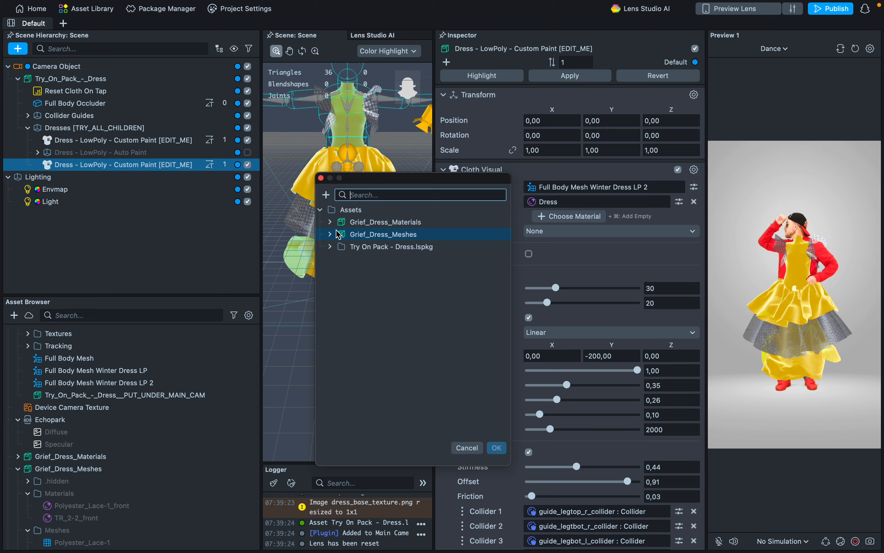
pyautogui.click(330, 223)
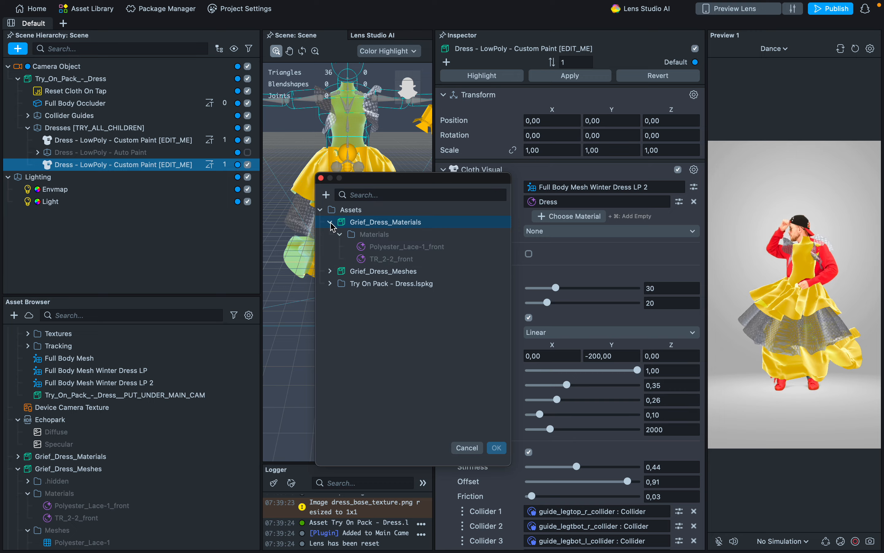
pyautogui.doubleClick(396, 259)
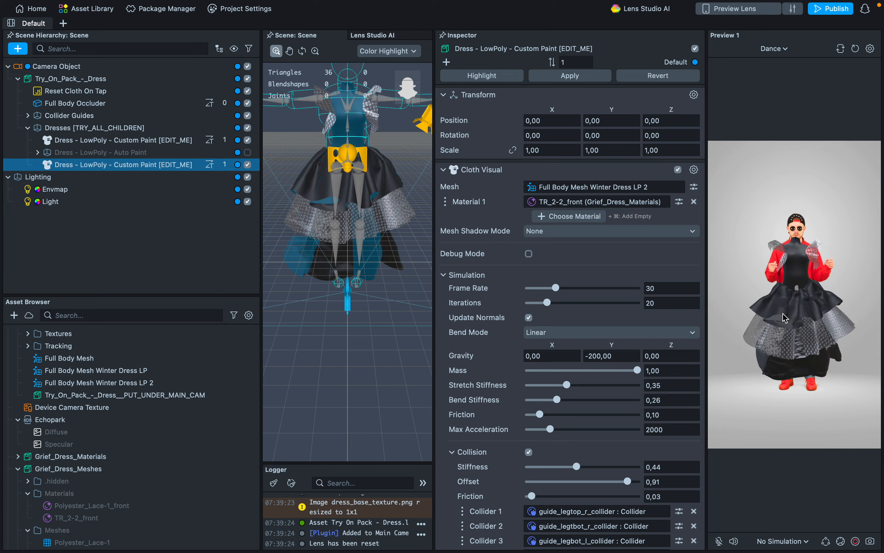
# Open the general project settings to check the Lens Size.
pyautogui.click(254, 14)
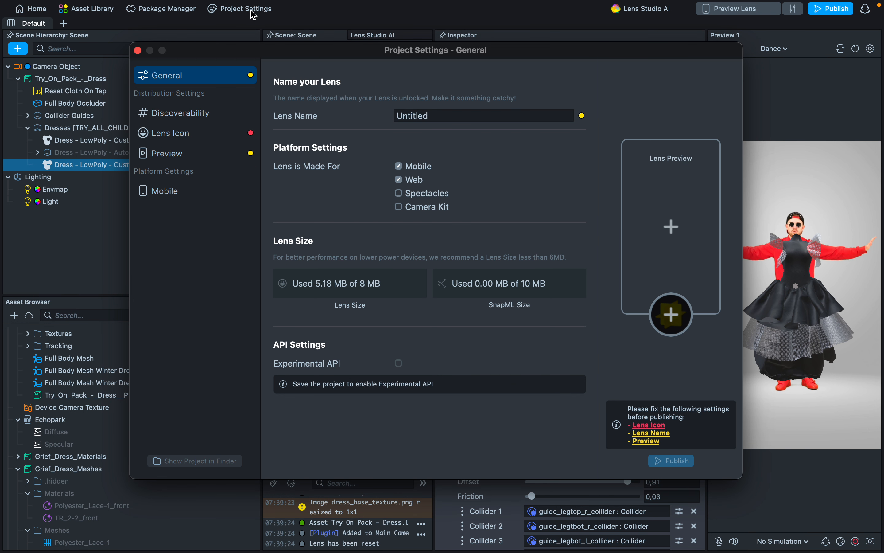